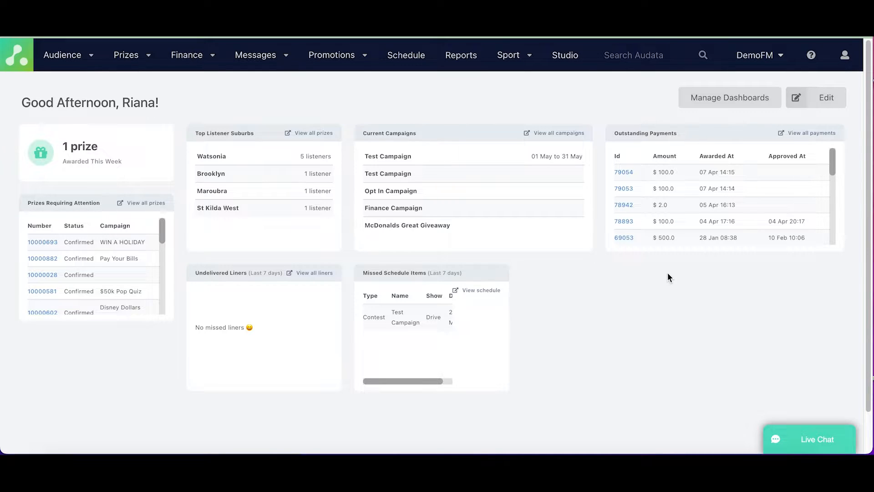
Start a new client record from the Sport clients list and name it McDonalds.
click(527, 56)
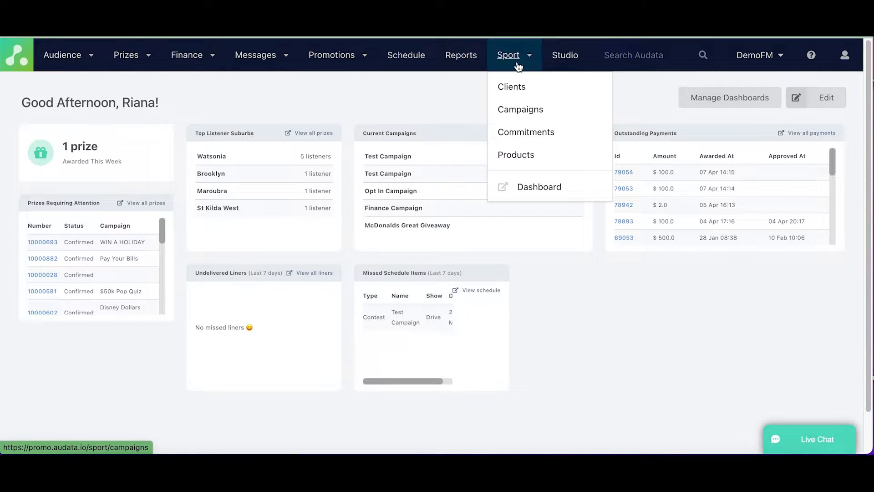
click(517, 92)
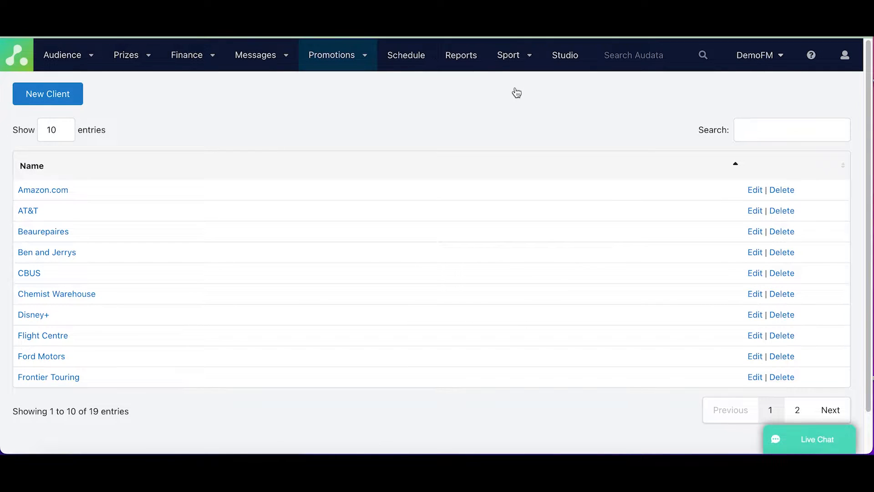
click(60, 105)
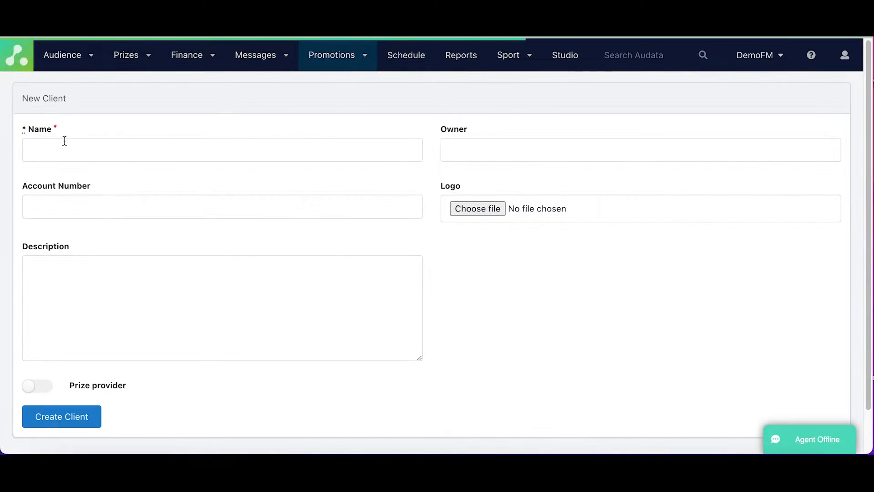
click(162, 142)
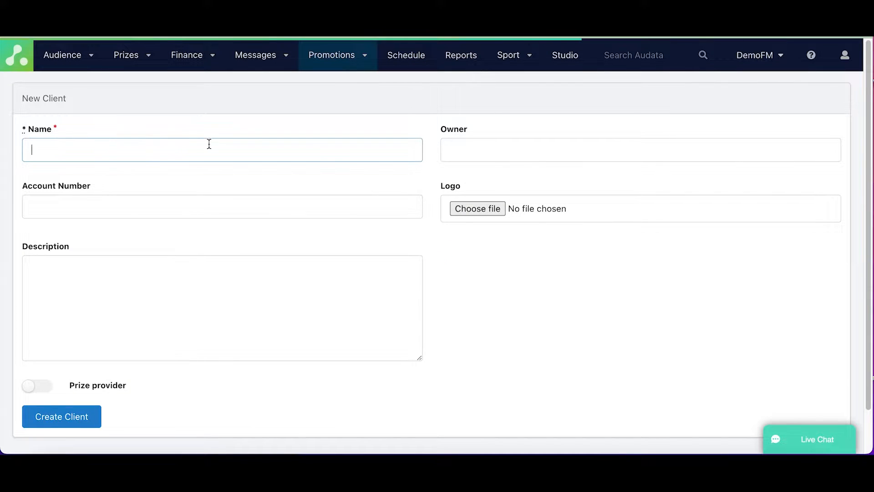
text(McDonalds)
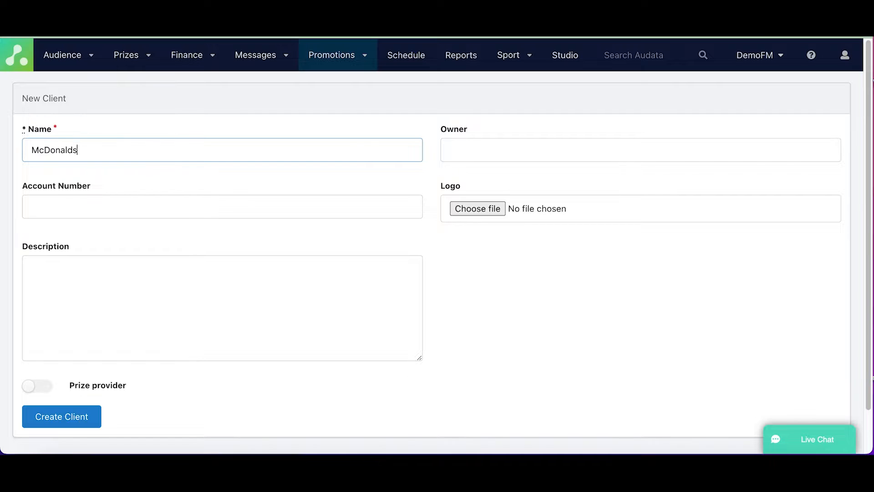
click(453, 145)
click(443, 114)
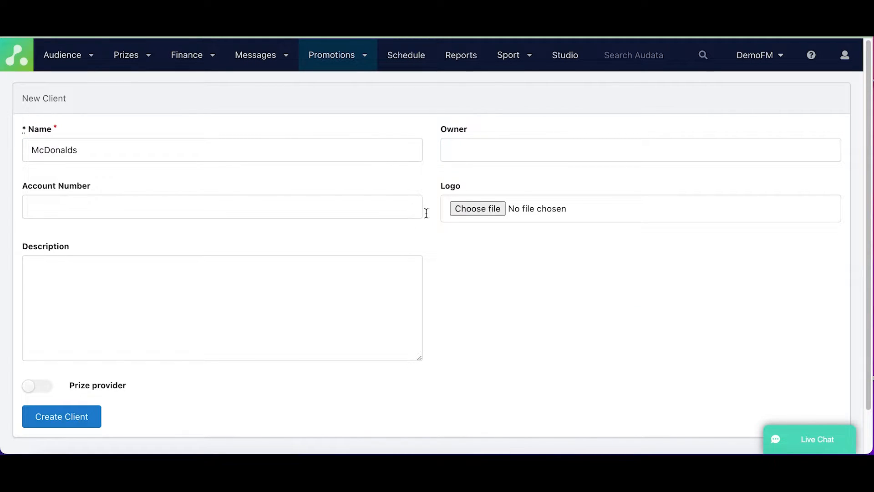
Attach McDonalds.png from the Desktop as the client logo and create the client.
click(456, 212)
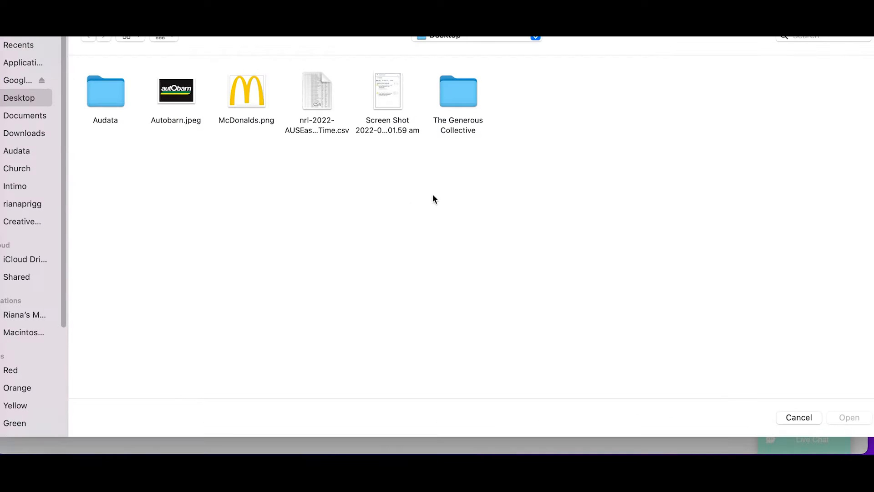
click(235, 90)
click(835, 416)
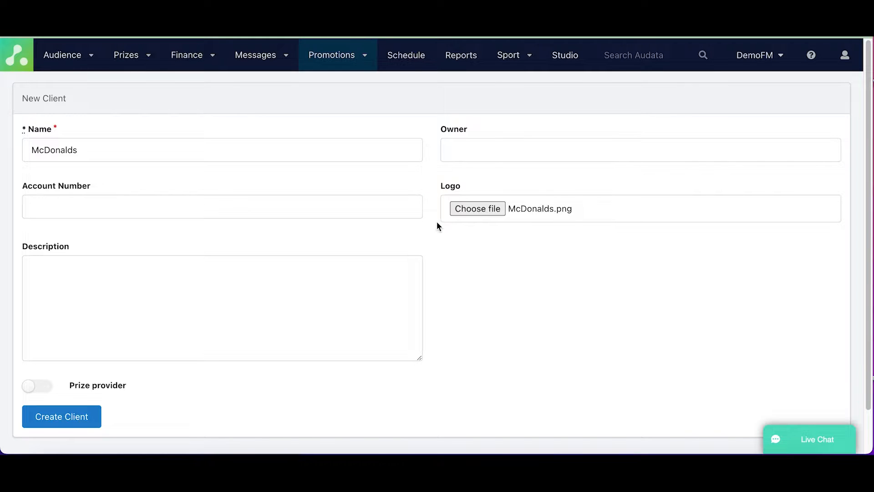
click(70, 427)
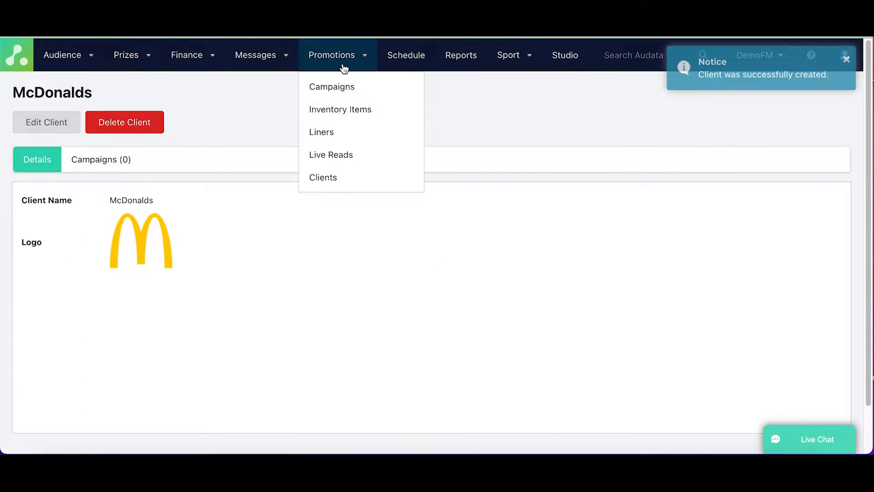
Start another new client record from the Sport clients list and name it Autobarn.
mouse_move(523, 59)
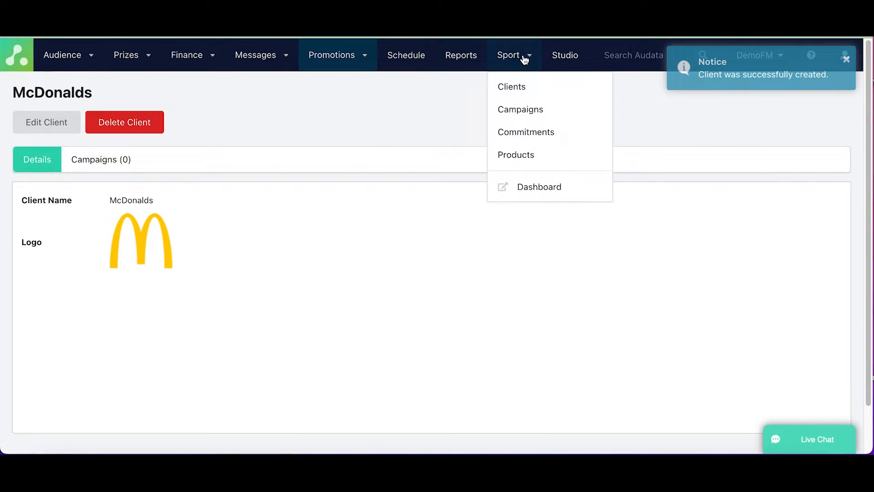
click(517, 88)
click(75, 102)
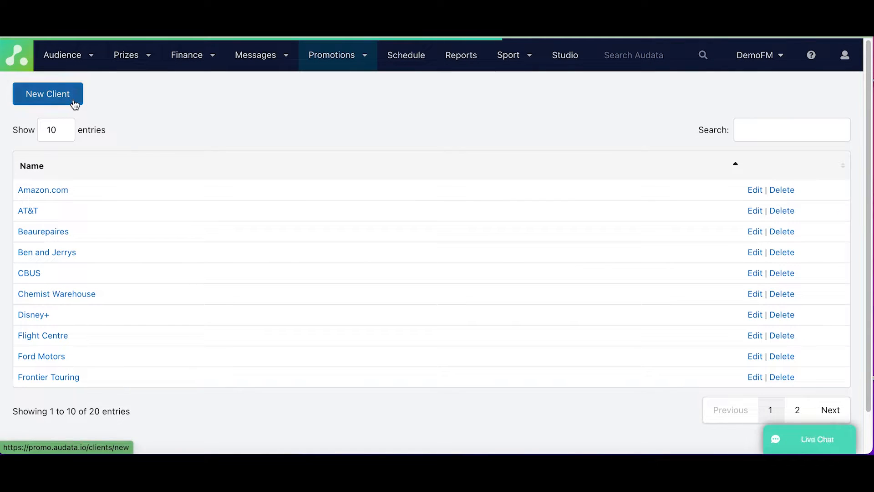
click(116, 149)
text(Autobard)
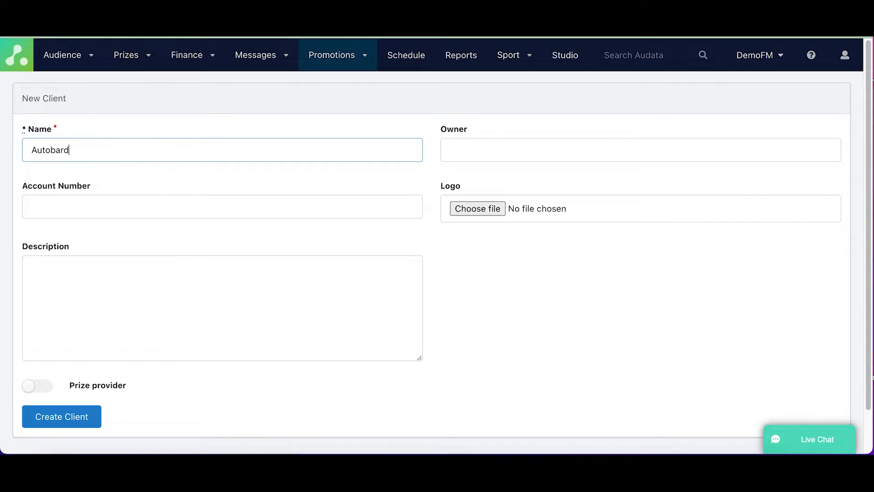
Attach Autobarn.jpeg from the Desktop as the client logo and create the client.
click(462, 207)
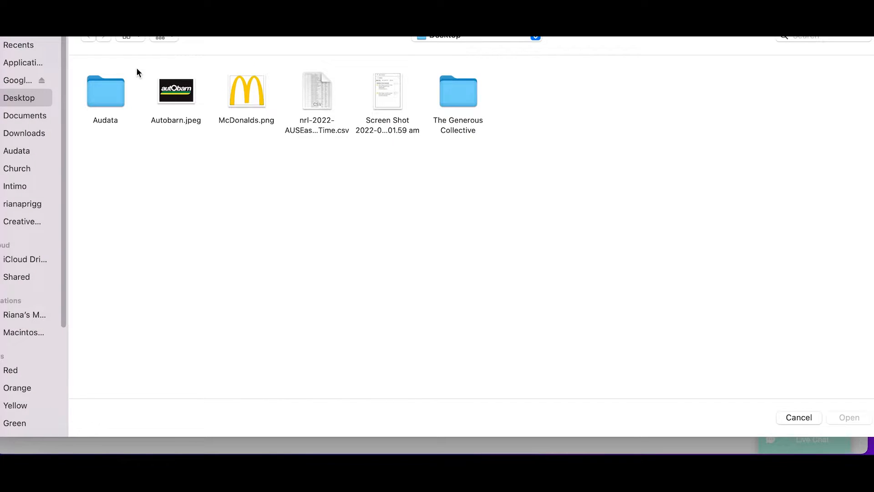
click(157, 89)
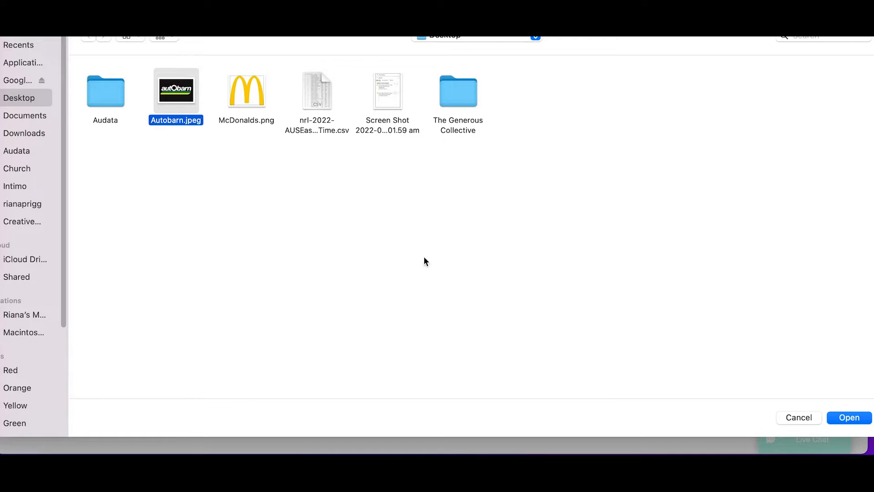
click(850, 418)
click(37, 415)
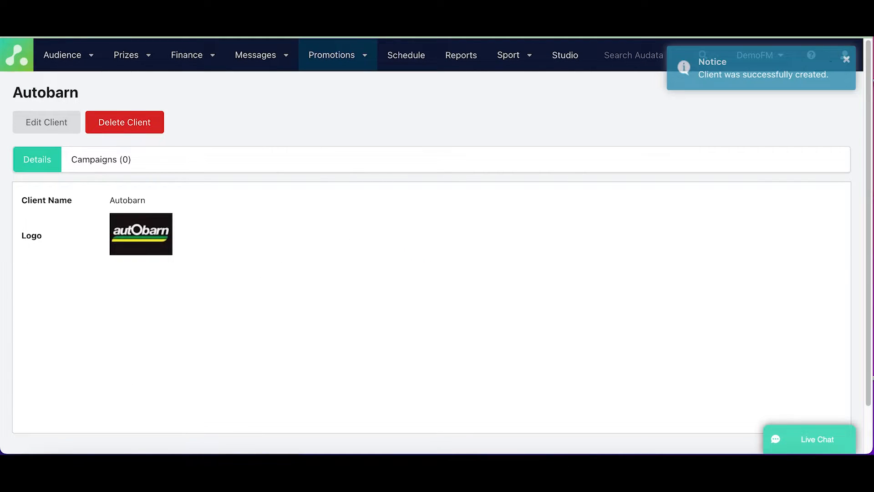
Start a new sport campaign from the Sport campaigns list and name it NRL 2022.
click(509, 55)
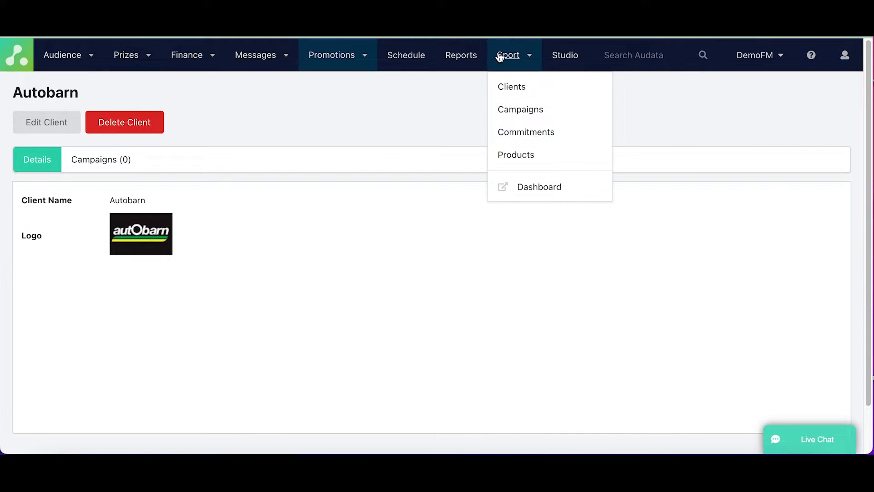
click(523, 111)
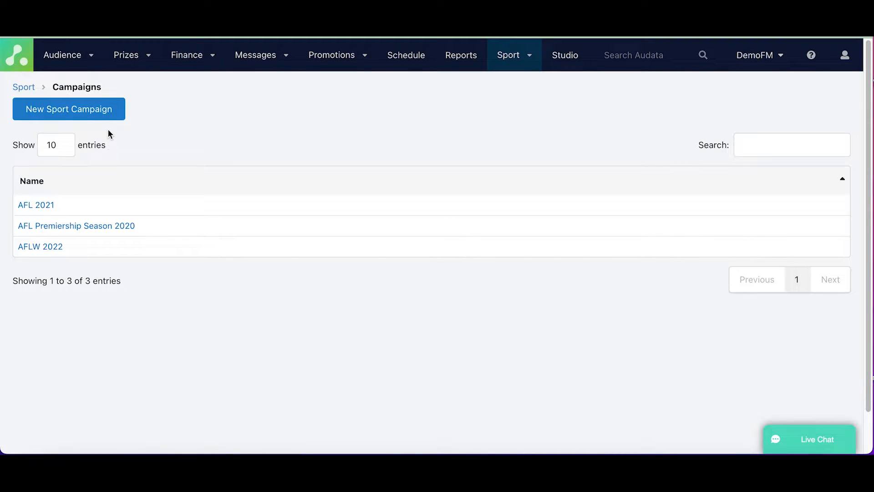
click(113, 113)
click(100, 169)
text(NRL 2022)
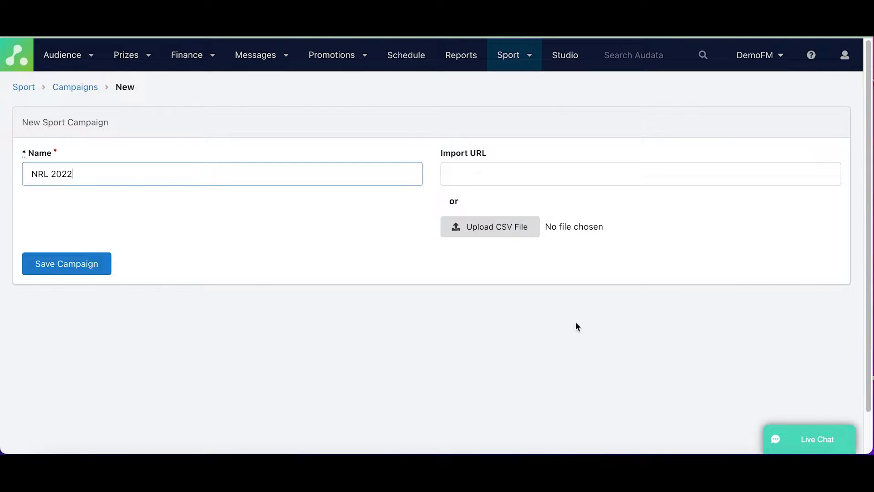
Upload nrl-2022-AUSEasternStandardTime.csv as the match schedule file and save the campaign.
click(466, 235)
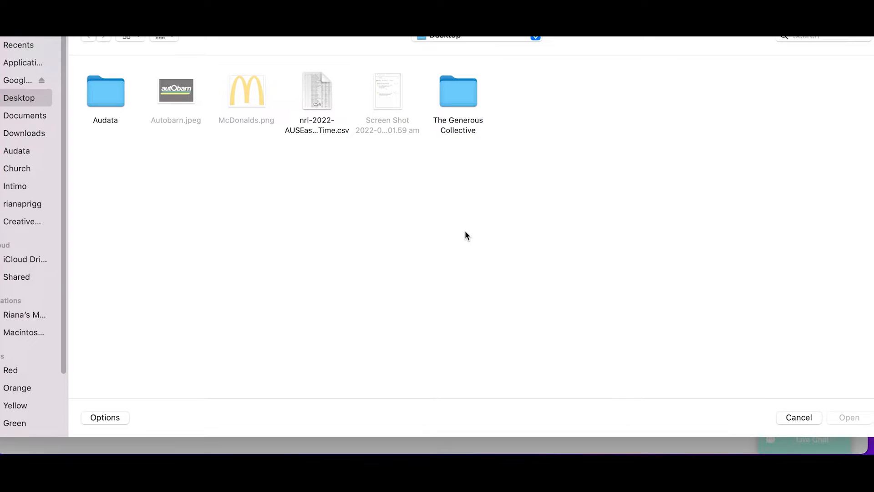
click(308, 89)
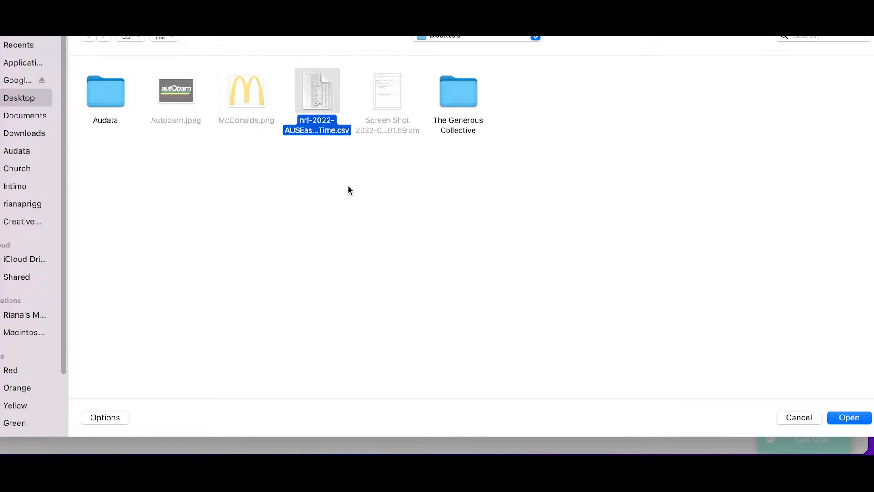
click(847, 417)
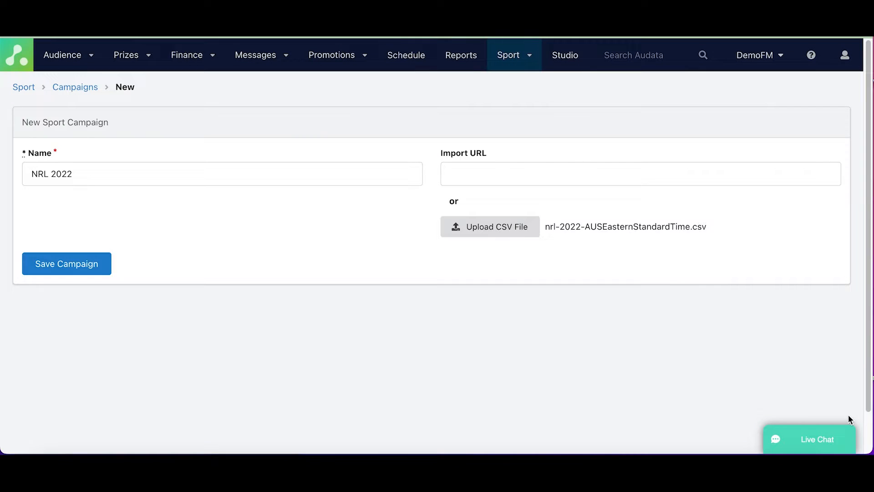
click(61, 263)
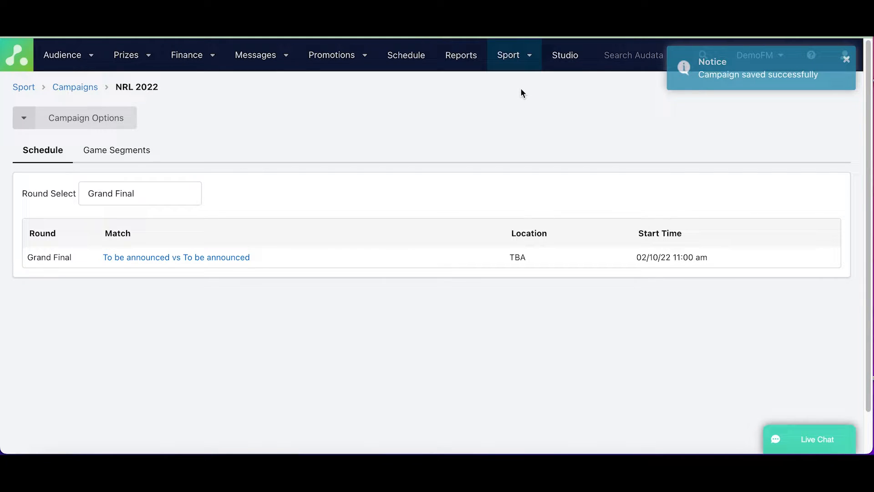
Add a game segment named Pre Game to the NRL 2022 campaign and save it.
click(146, 157)
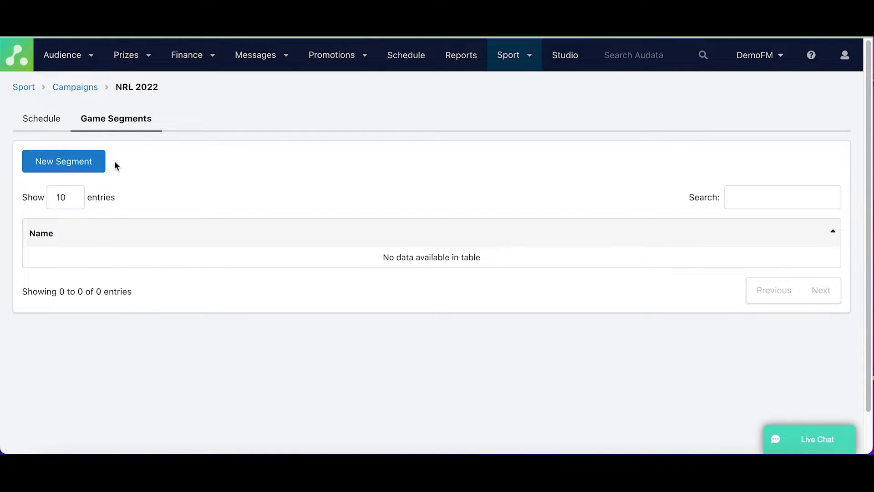
click(96, 165)
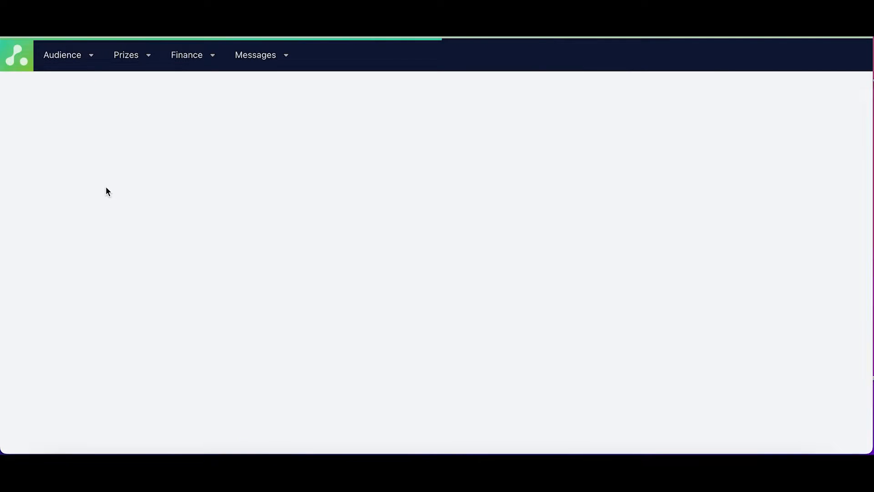
click(108, 177)
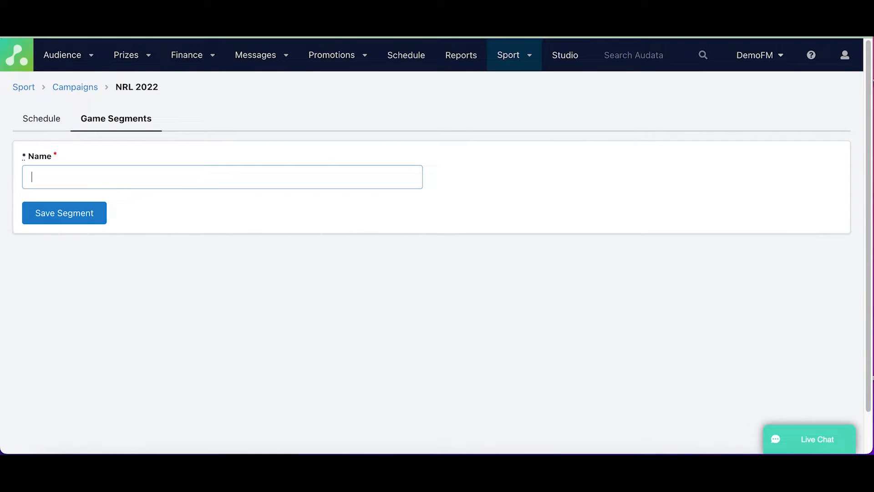
text(PRe Ga)
key(BackSpace)
key(BackSpace)
key(BackSpace)
key(BackSpace)
key(BackSpace)
text(re Game)
click(58, 215)
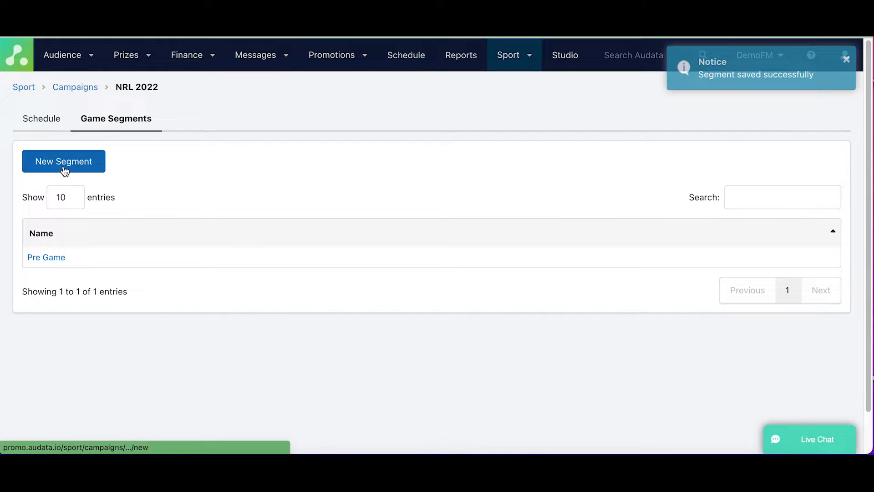
Add a second game segment named In Match to the campaign and save it.
click(64, 169)
click(61, 178)
text(In Match)
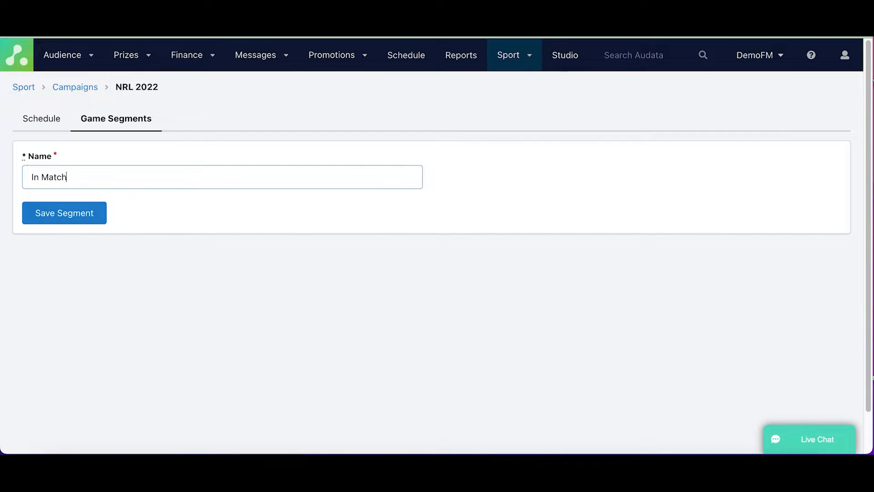
click(65, 212)
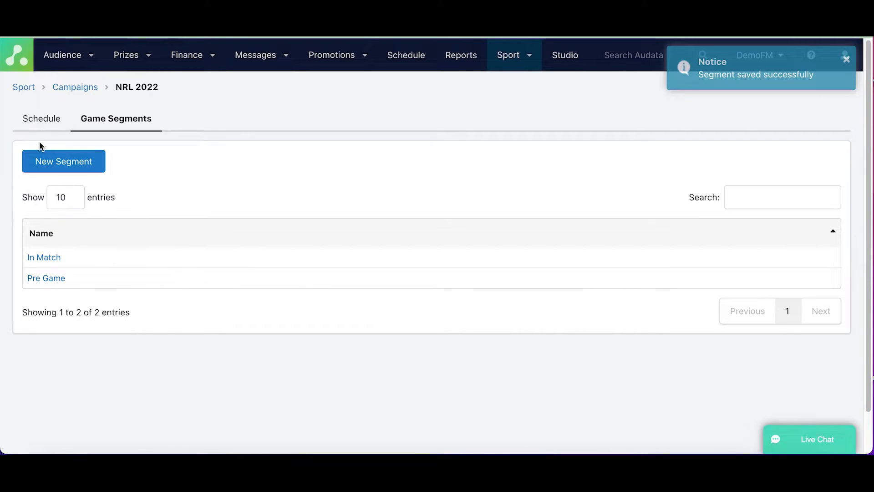
Review the round 1 matches in the NRL 2022 schedule and return to the campaign's game segments.
click(44, 126)
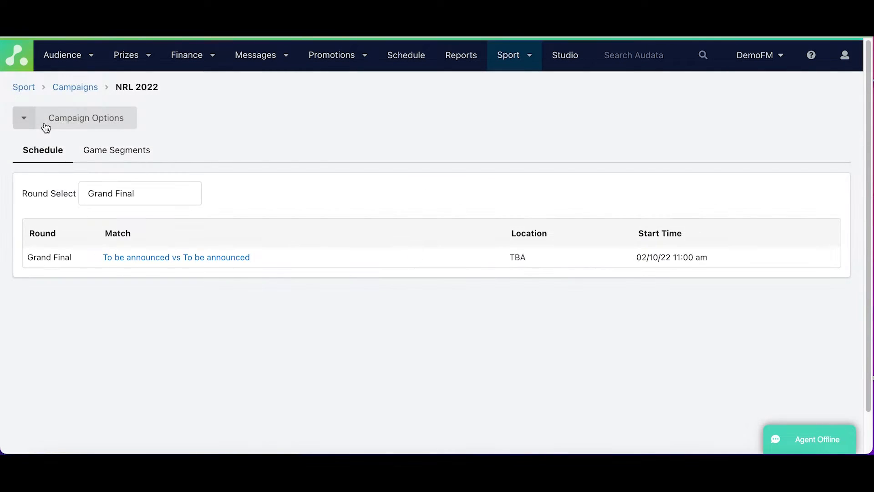
click(101, 200)
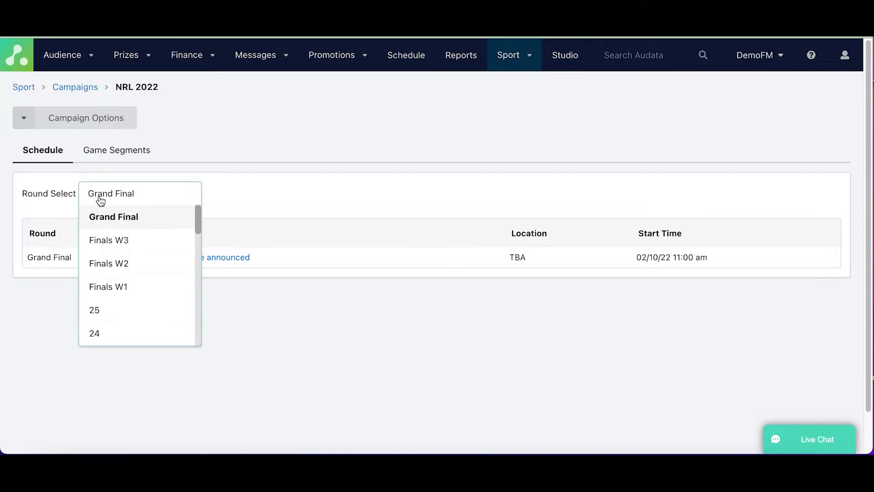
scroll(105, 256, down, 6)
scroll(106, 258, down, 5)
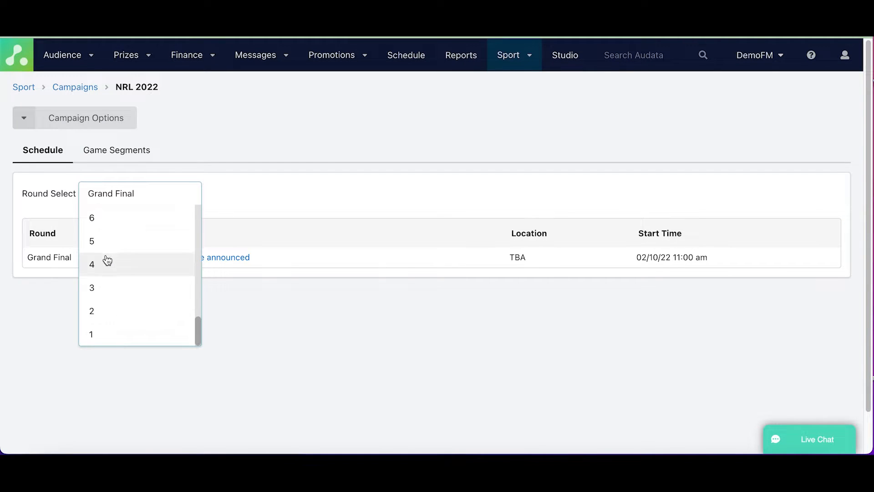
click(114, 335)
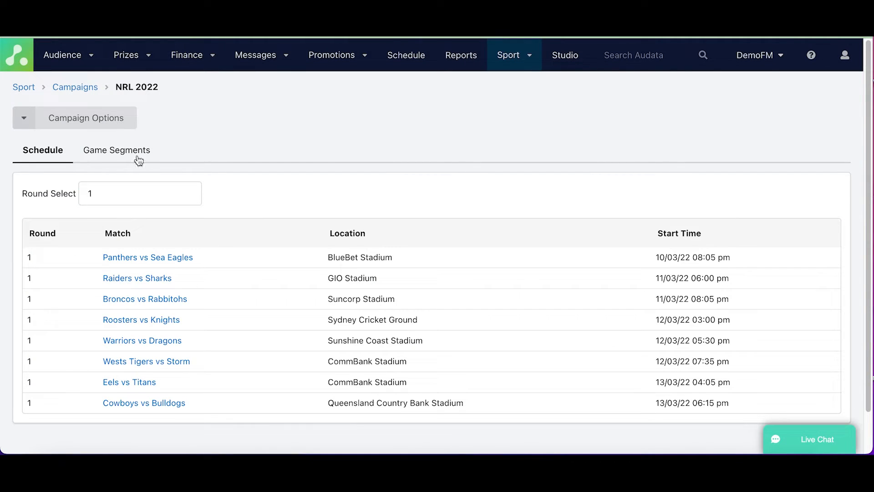
scroll(190, 325, down, 1)
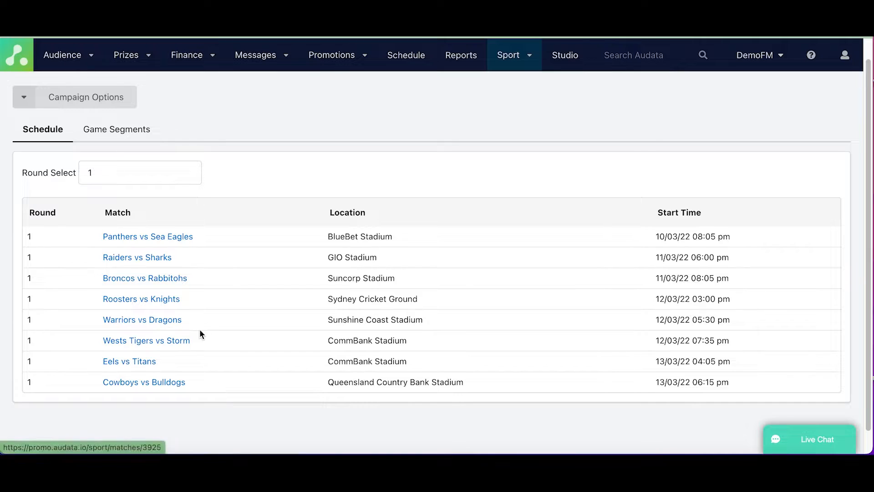
scroll(207, 329, up, 1)
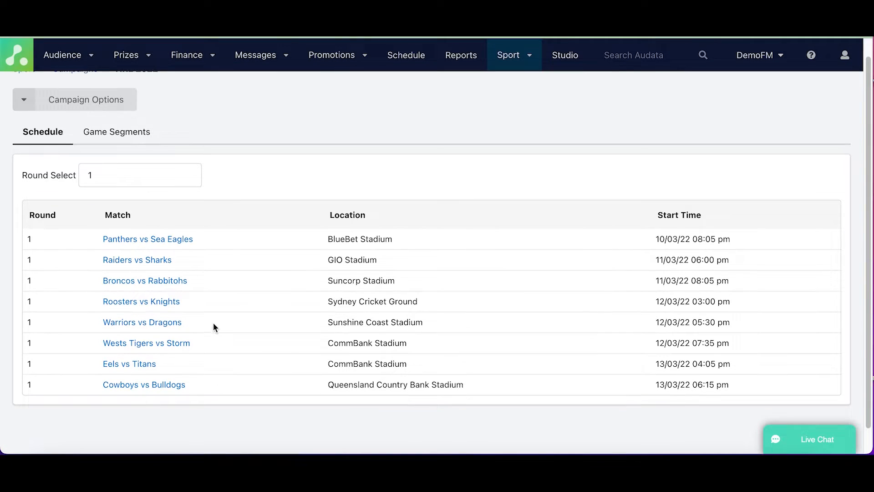
click(137, 143)
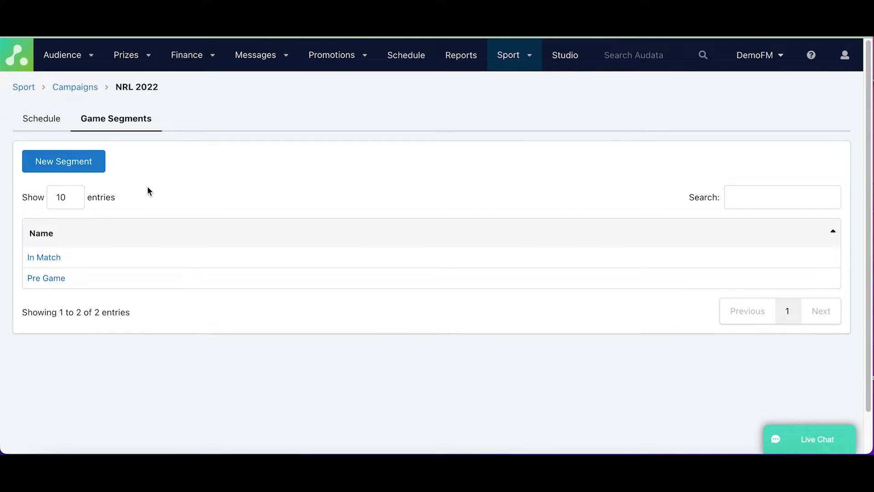
Add a third game segment named In Broadcast to the NRL 2022 campaign and save it.
click(71, 170)
click(114, 182)
text(IN Boradcast)
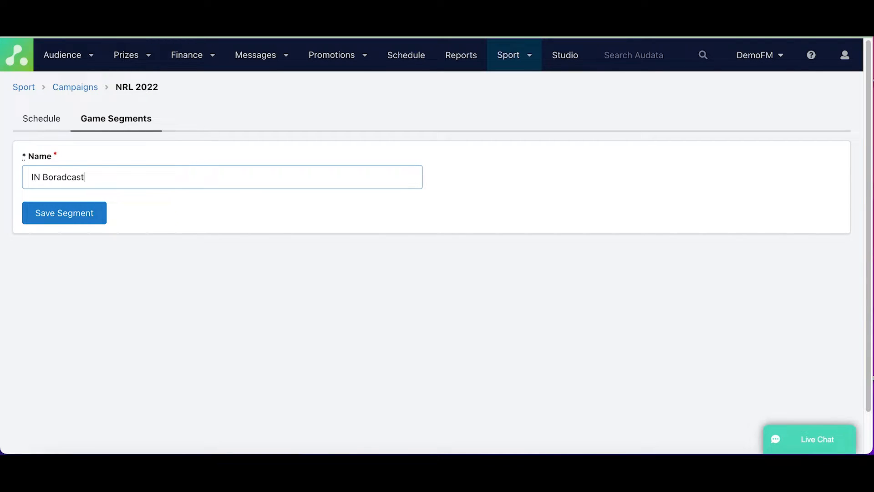
key(BackSpace)
key(BackSpace)
key(BackSpace)
key(BackSpace)
key(BackSpace)
key(BackSpace)
key(BackSpace)
key(BackSpace)
key(BackSpace)
key(BackSpace)
text(n Broadcast)
click(63, 216)
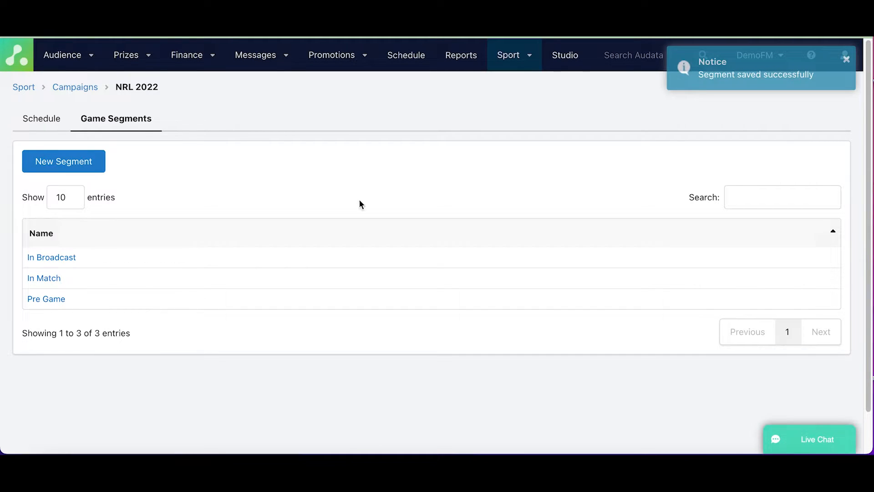
click(845, 59)
Create a sport product named Brand Mention with the label B and save it.
click(520, 69)
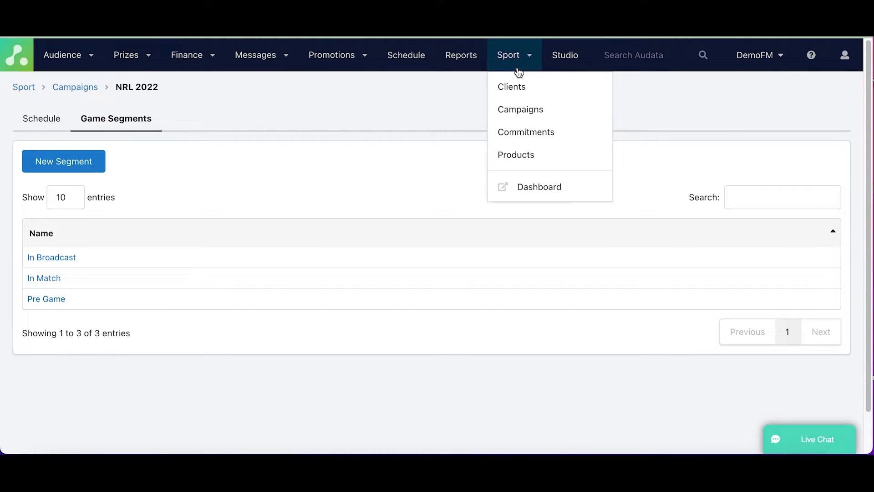
click(517, 164)
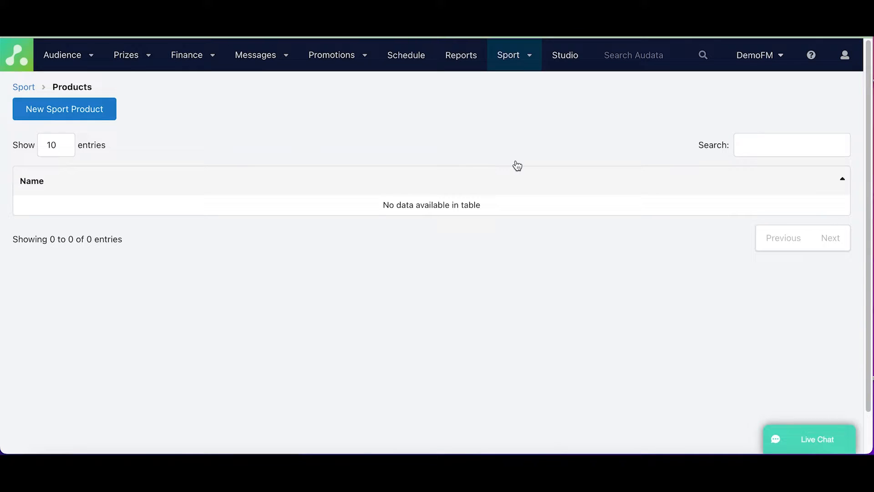
click(83, 106)
click(81, 178)
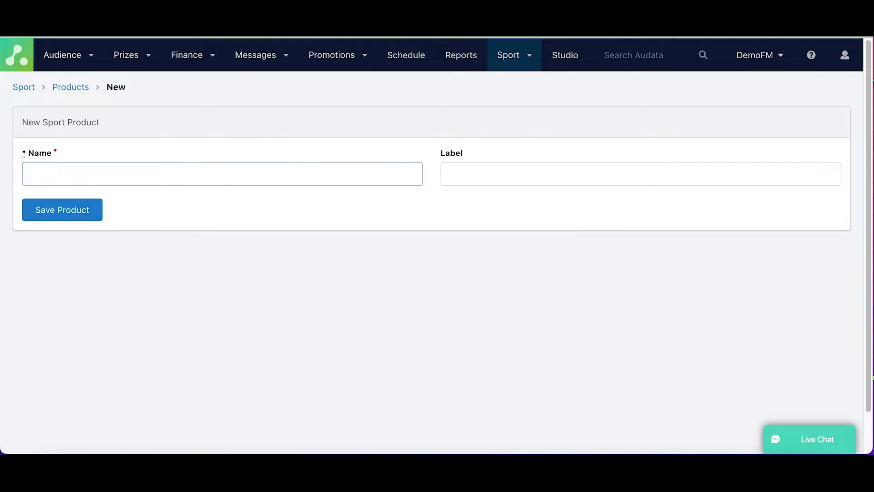
text(Brand Mention)
key(Tab)
text(B)
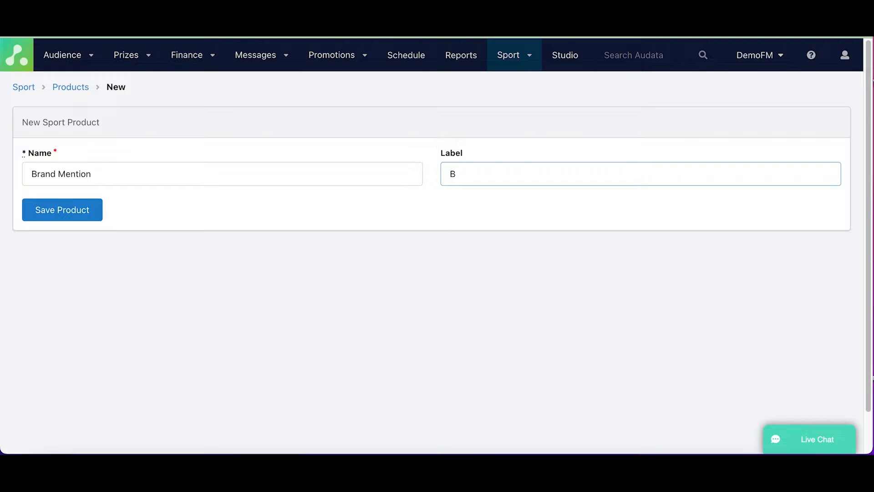
click(47, 201)
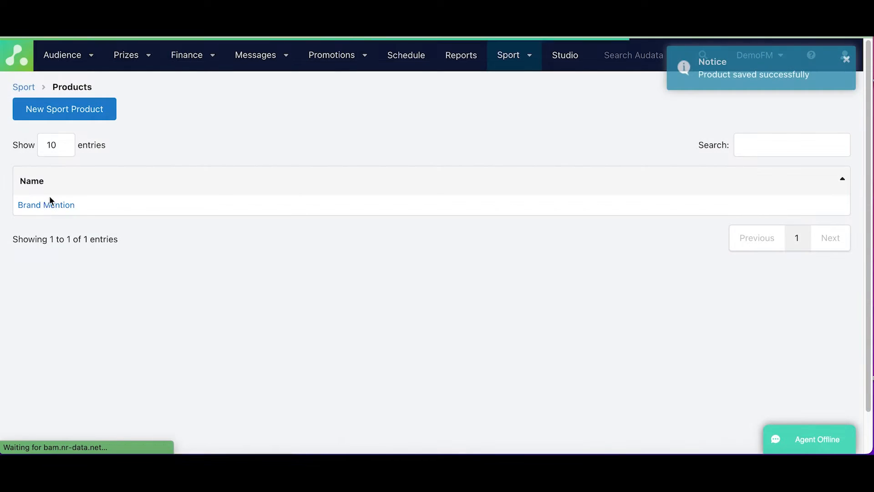
Create a second sport product named Credit with the label C and save it.
click(74, 108)
click(91, 171)
text(Credit)
click(515, 164)
text(C)
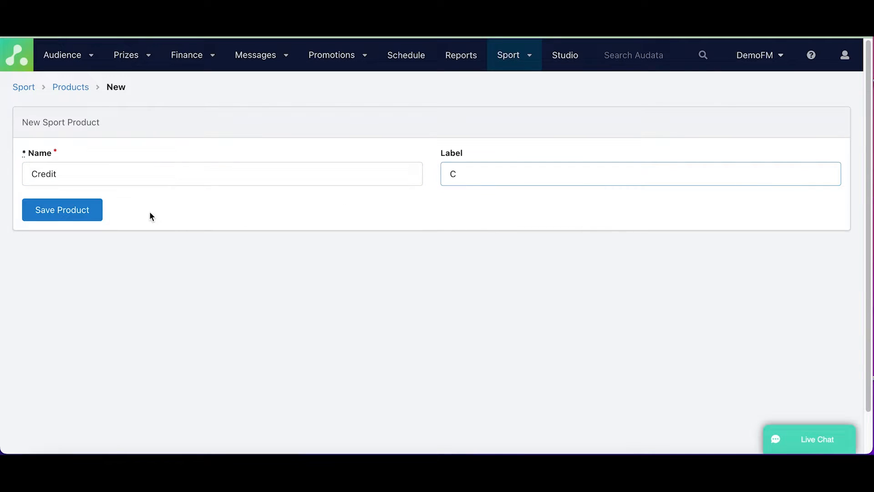
click(88, 212)
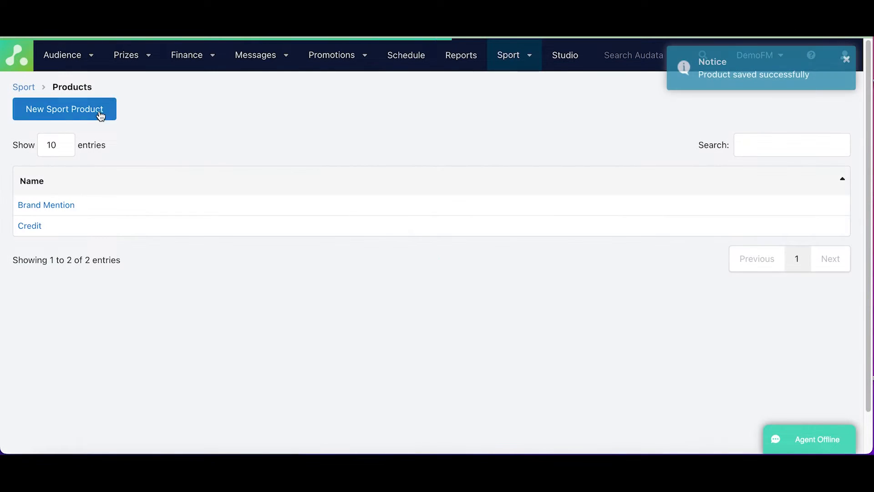
Create a third sport product named Extended Credit with the label XC and save it.
click(68, 111)
click(116, 174)
text(Extended Credit)
key(Tab)
text(Ex)
key(BackSpace)
key(BackSpace)
text(XC)
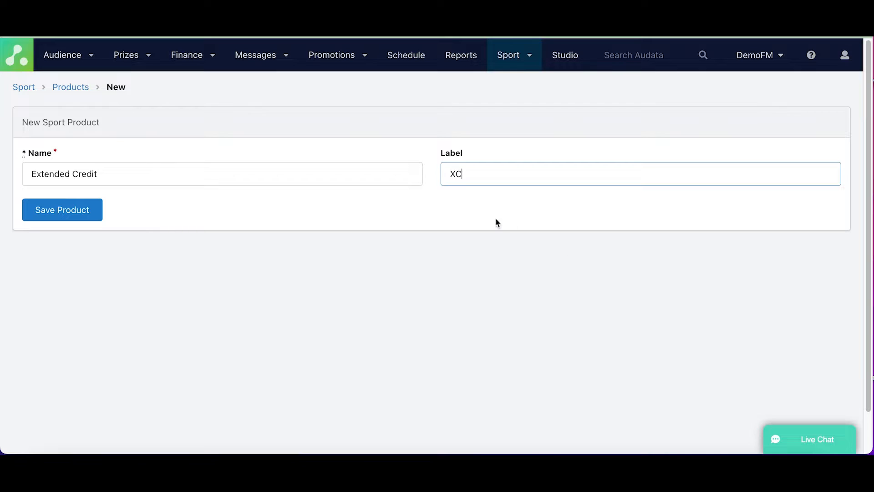
click(53, 212)
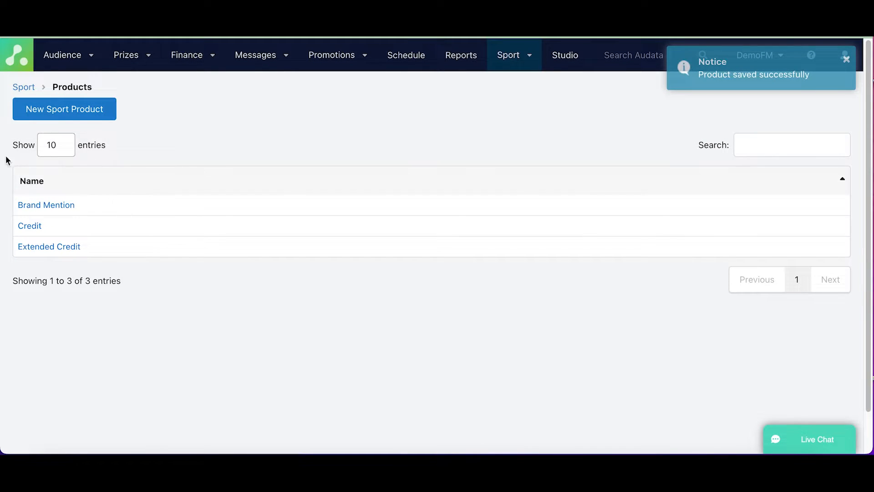
Start a new sport commitment for client McDonalds in the NRL 2022 campaign with the Brand Mention product.
click(535, 68)
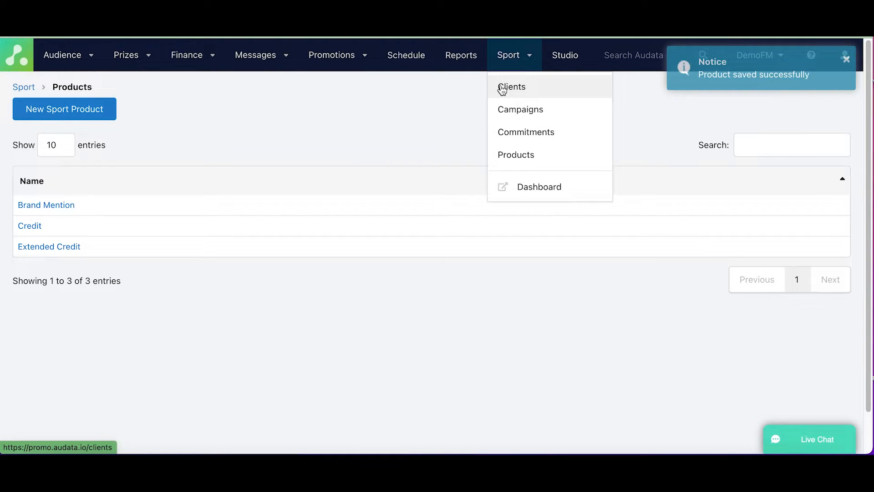
click(509, 139)
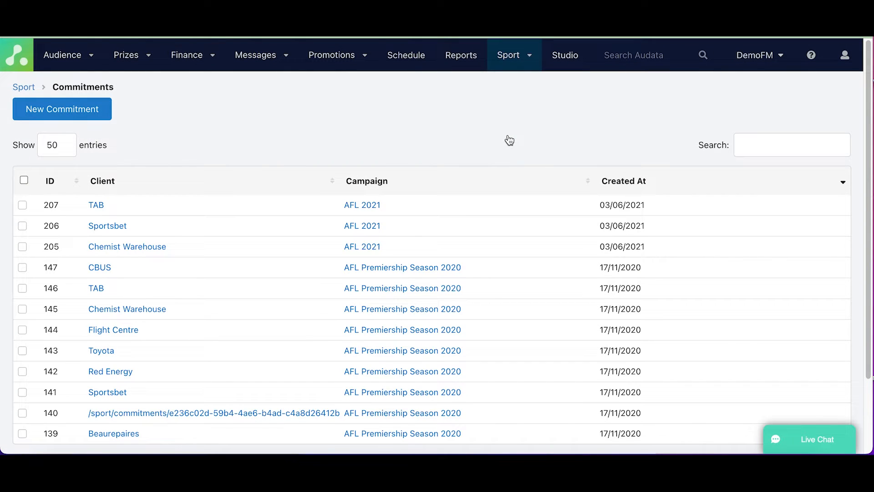
click(66, 111)
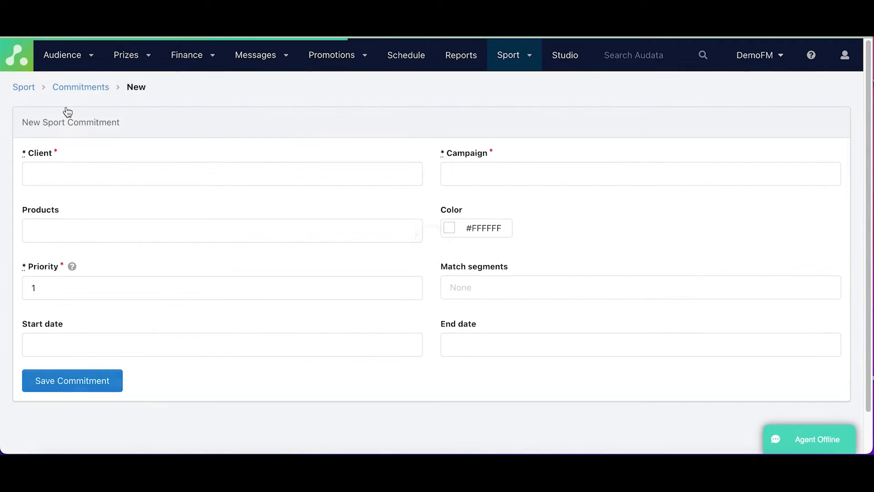
click(59, 183)
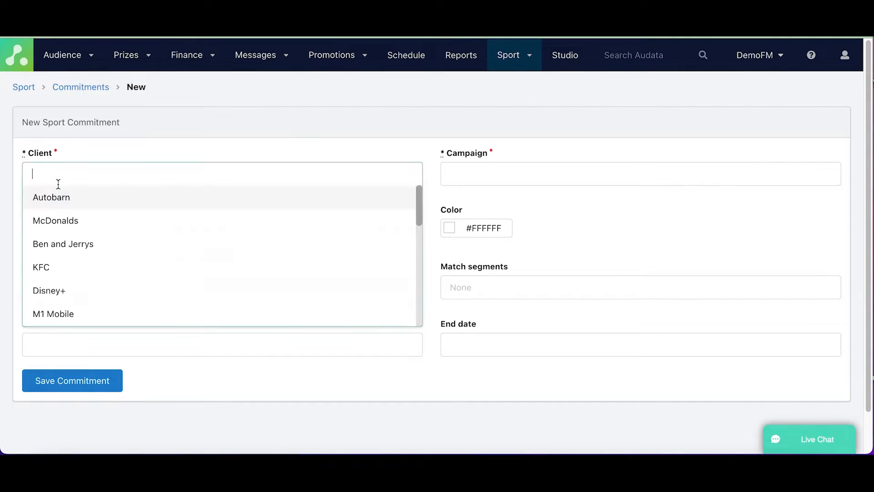
click(59, 230)
click(562, 175)
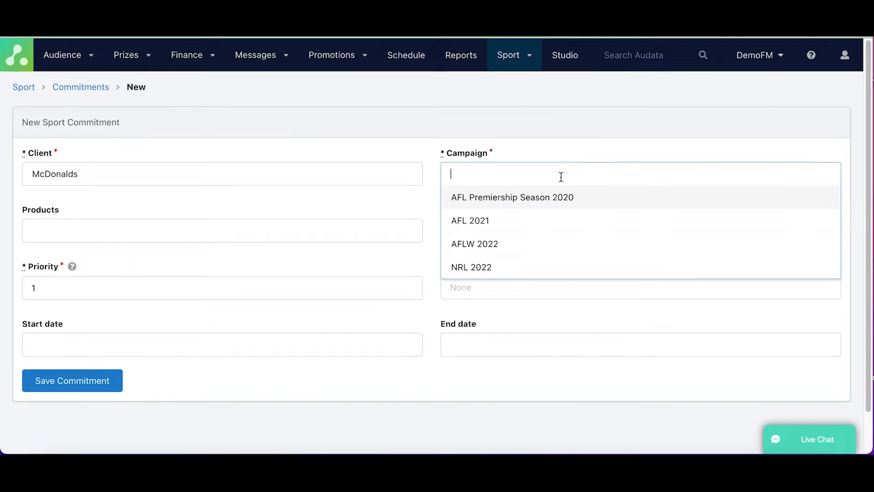
click(541, 265)
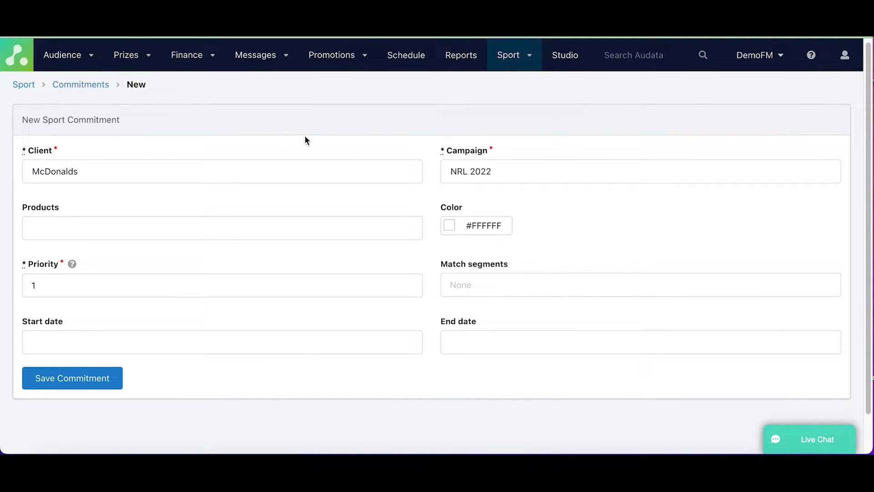
click(45, 235)
click(49, 253)
Set the McDonalds commitment's color to light blue, #75A7E0.
click(446, 225)
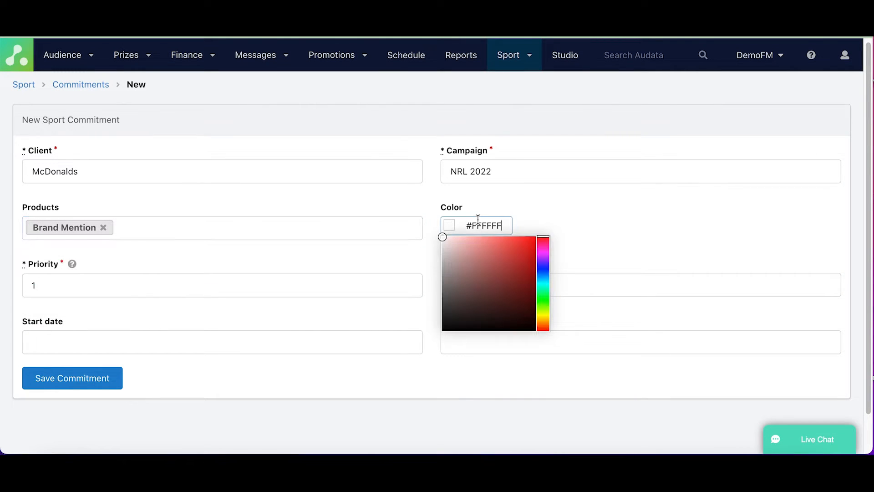
click(541, 269)
click(510, 259)
click(499, 271)
click(496, 258)
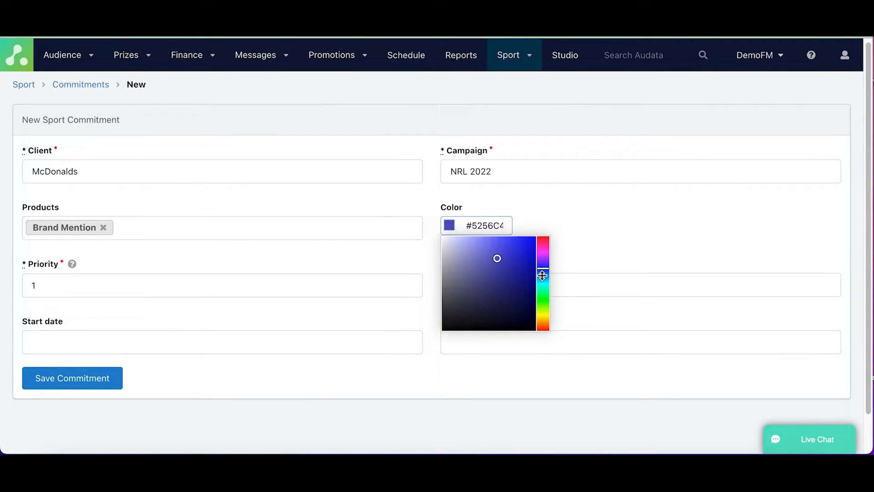
click(543, 275)
click(486, 247)
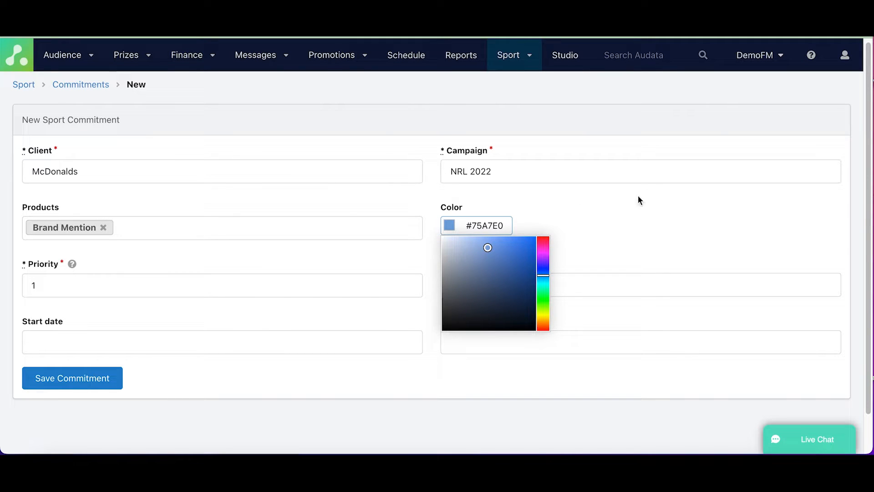
click(625, 202)
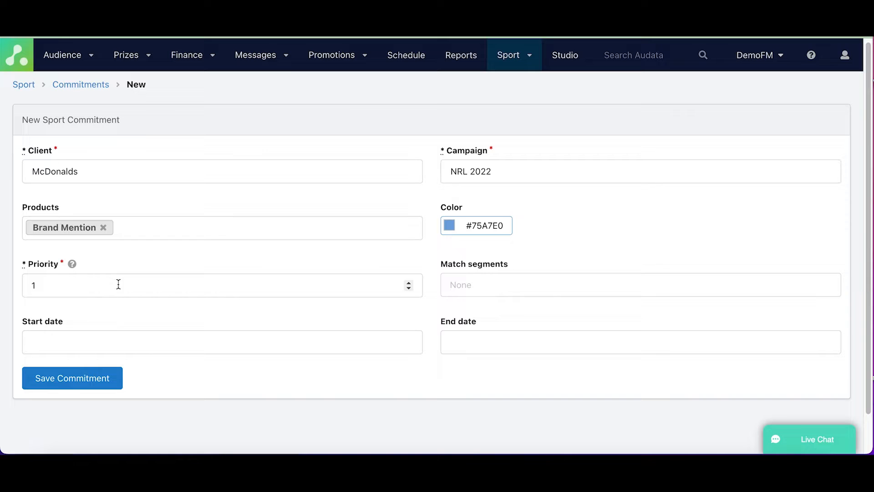
Assign the In Broadcast match segment to the McDonalds commitment.
click(514, 285)
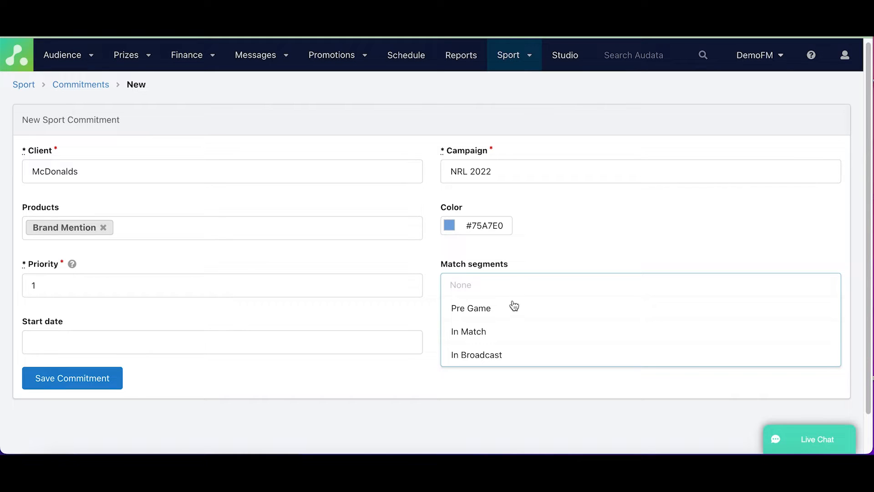
click(501, 355)
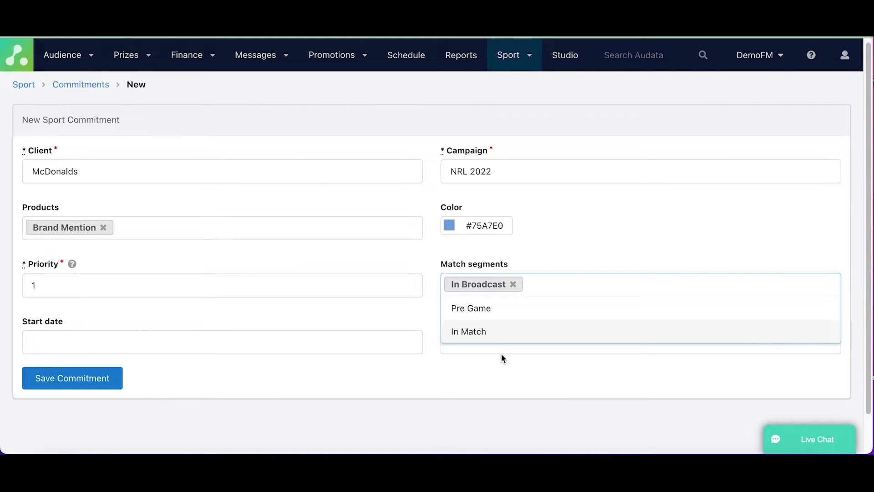
click(388, 309)
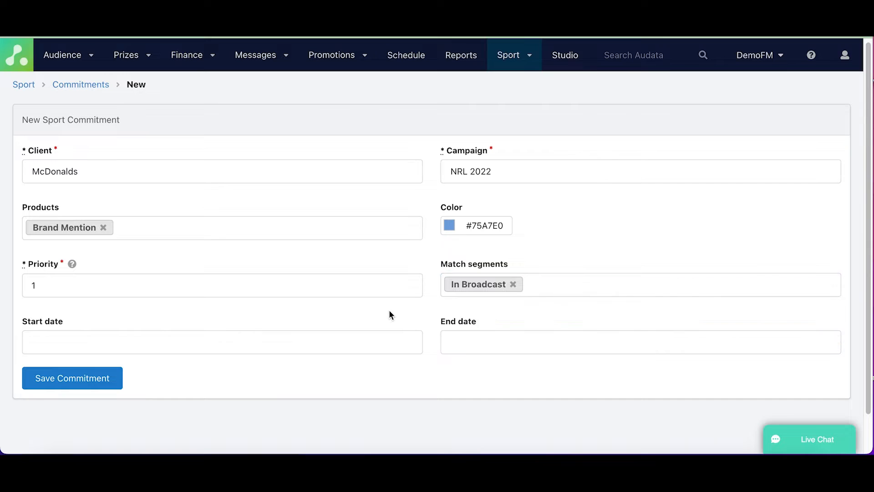
Add Pre Game as a second match segment of the commitment and remove it again.
click(551, 293)
click(541, 318)
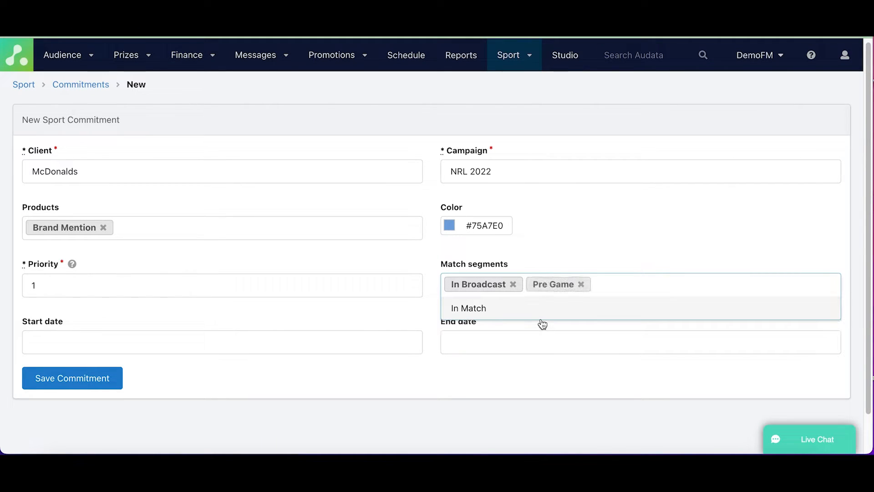
click(581, 285)
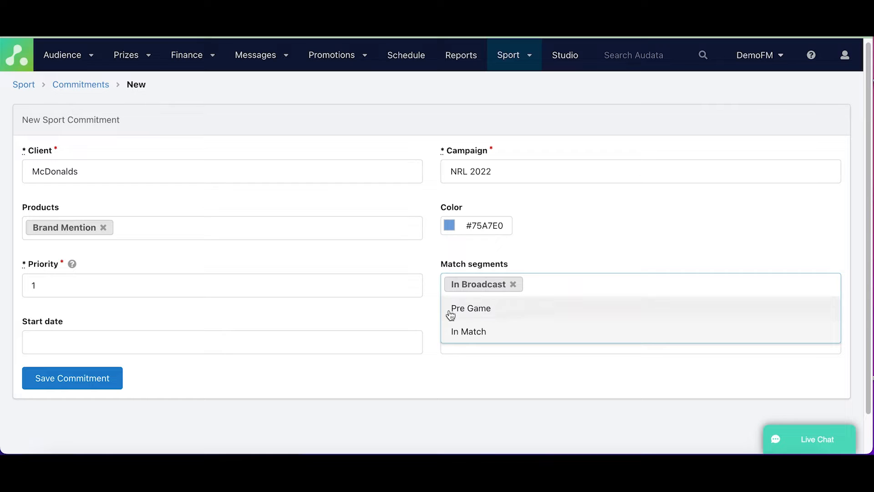
click(349, 312)
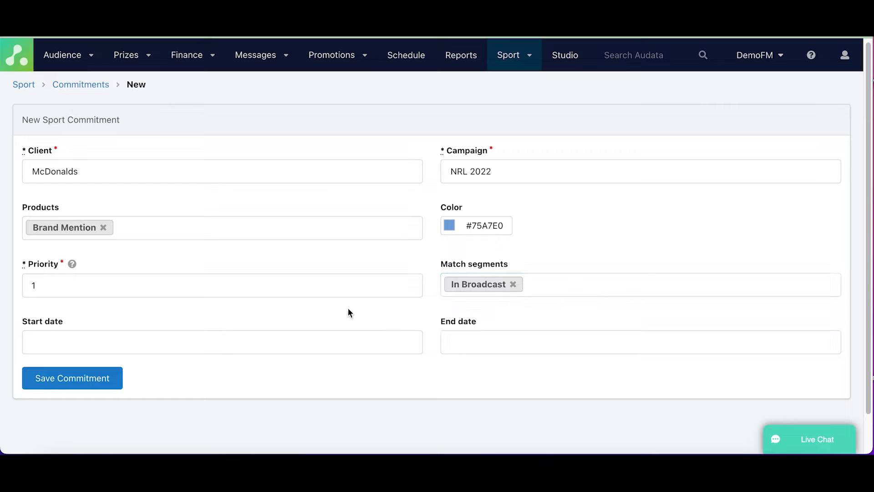
Set the commitment's start date to 01/01/2022 and end date to 30/11/2022, and save the commitment.
click(289, 338)
click(70, 201)
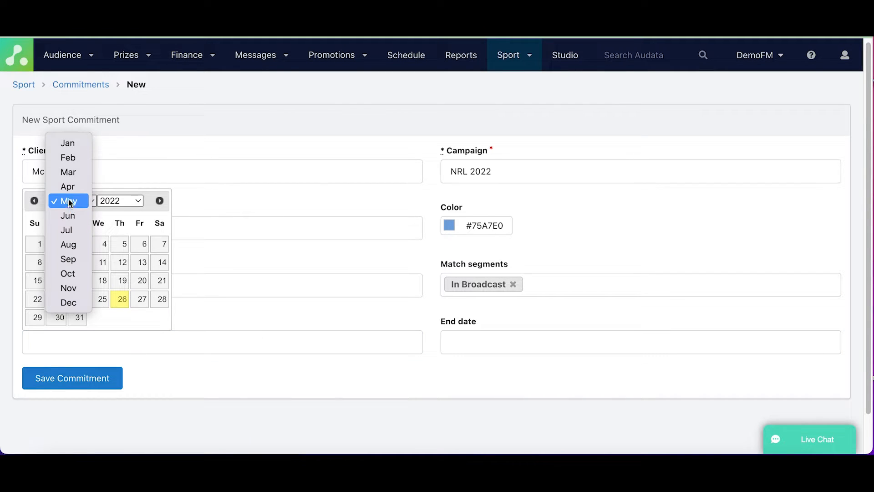
click(68, 144)
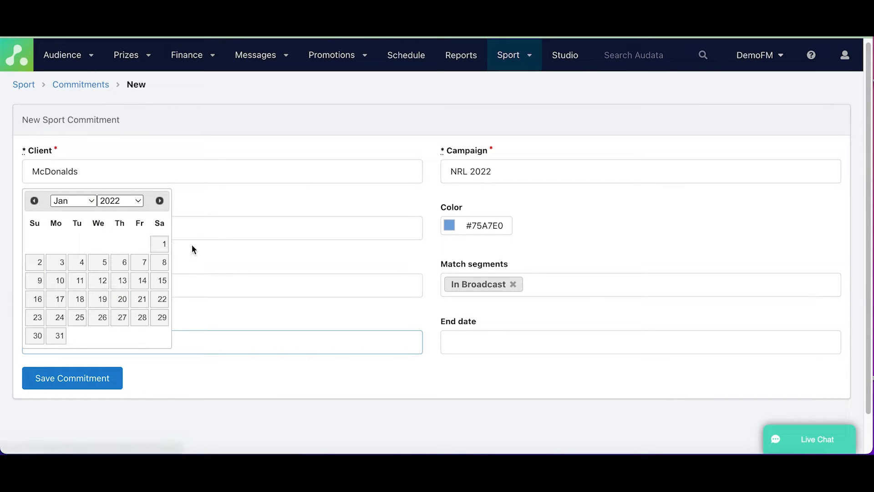
click(166, 245)
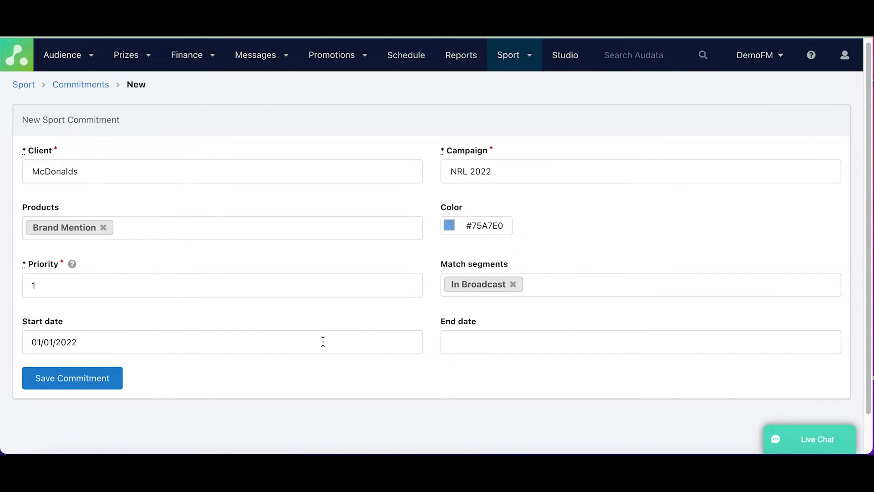
click(448, 349)
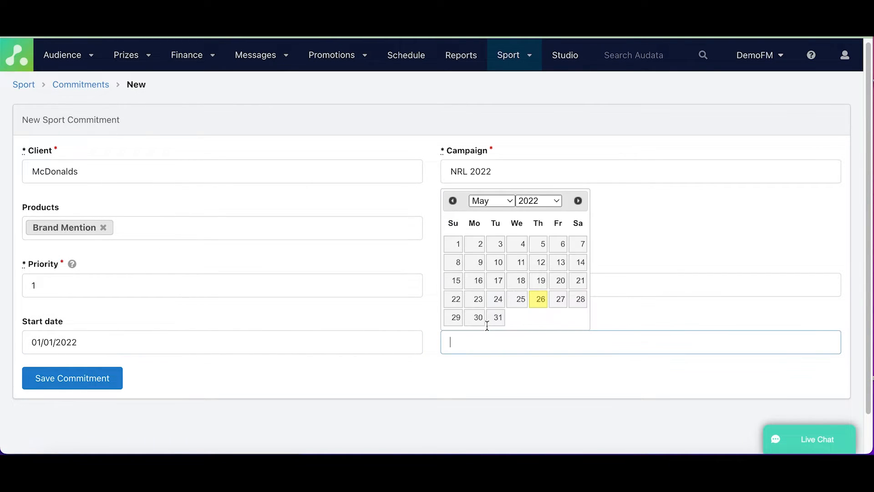
click(510, 203)
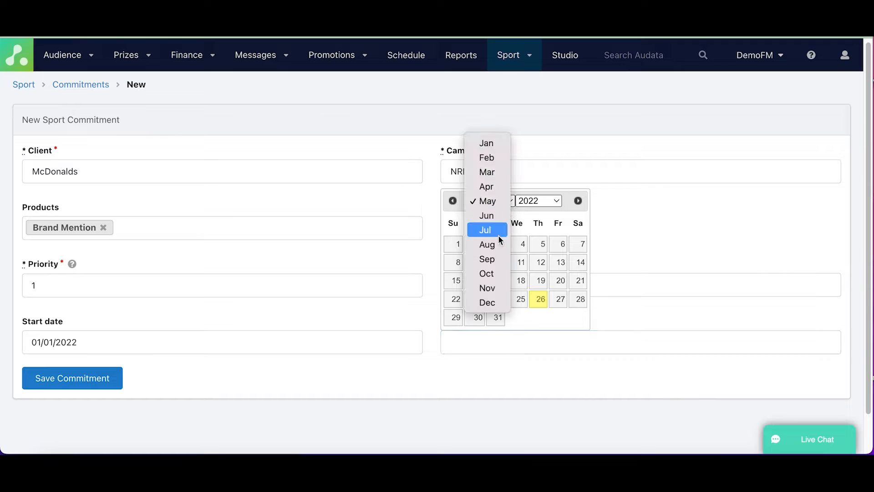
click(492, 291)
click(520, 318)
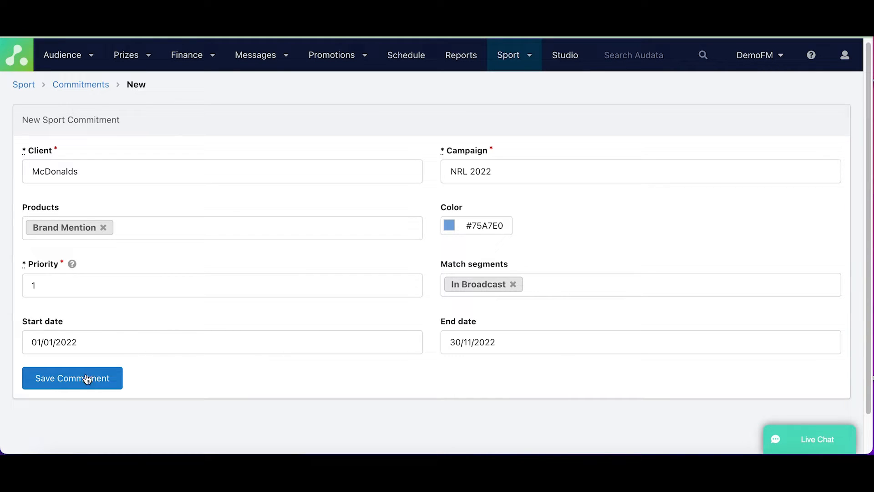
click(61, 384)
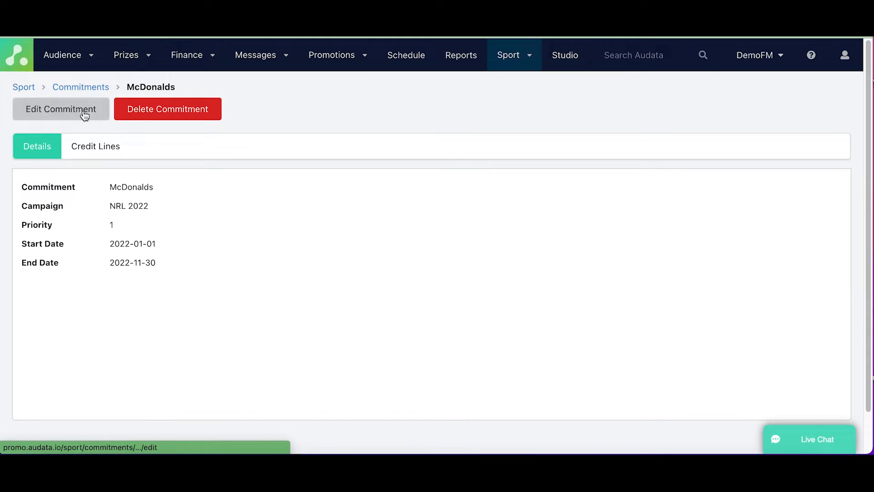
Add the credit line "If you want a cheeseburger, don't think about it, just get it." to the McDonalds commitment's Brand Mention product.
click(87, 149)
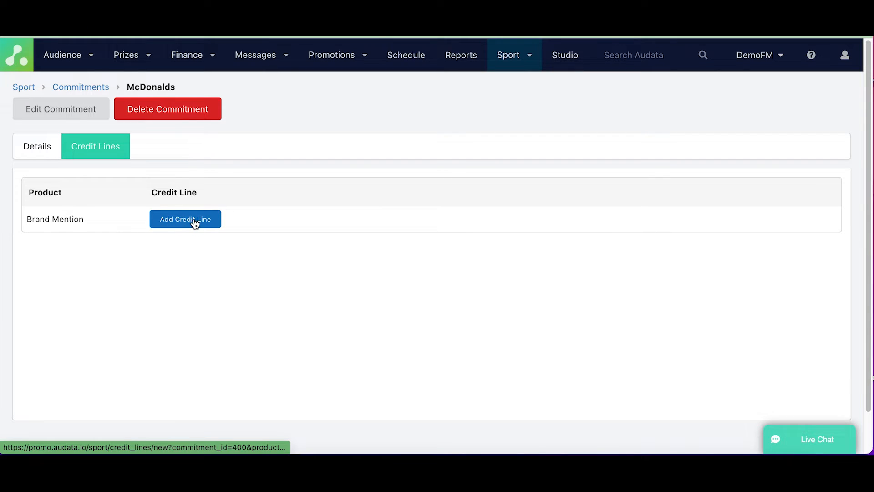
click(178, 222)
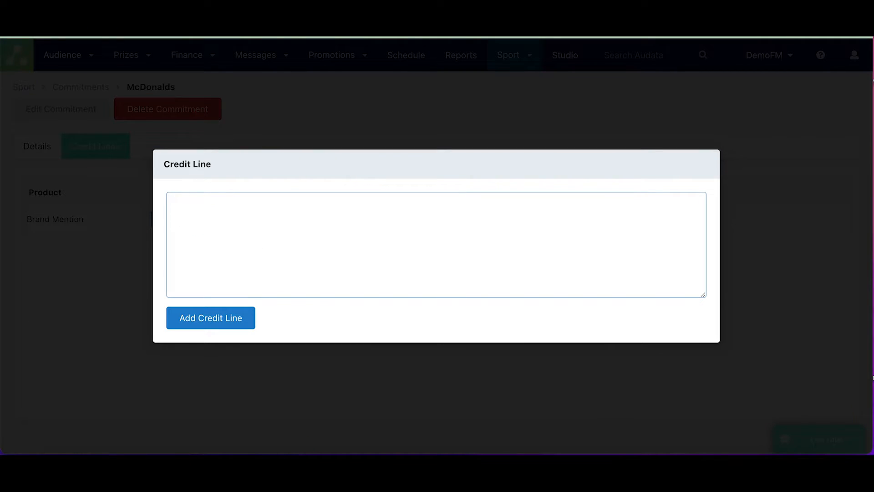
text(If you want a cheeseburger)
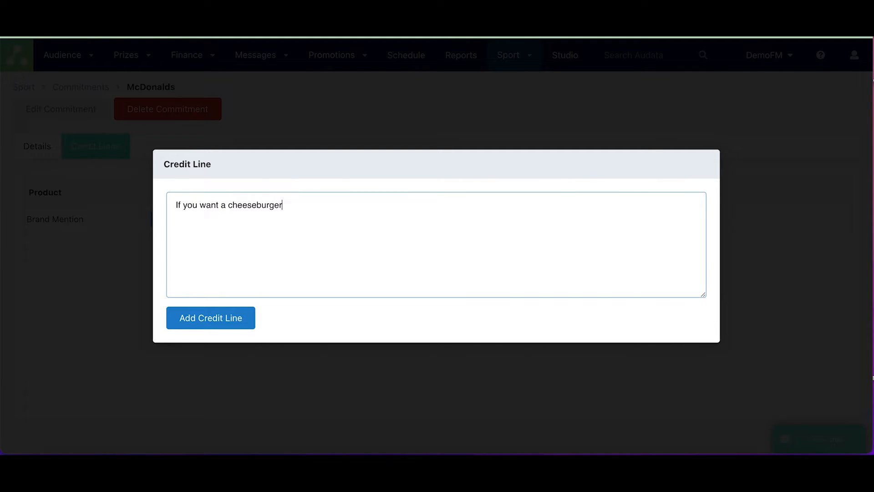
text(, don't think about )
text(it, just )
text(do it)
key(BackSpace)
key(BackSpace)
key(BackSpace)
key(BackSpace)
key(BackSpace)
text(get it.)
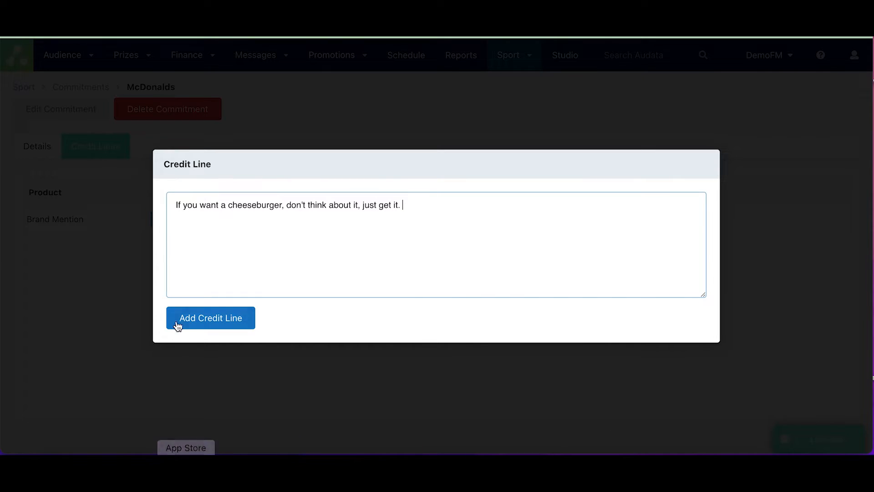
click(210, 319)
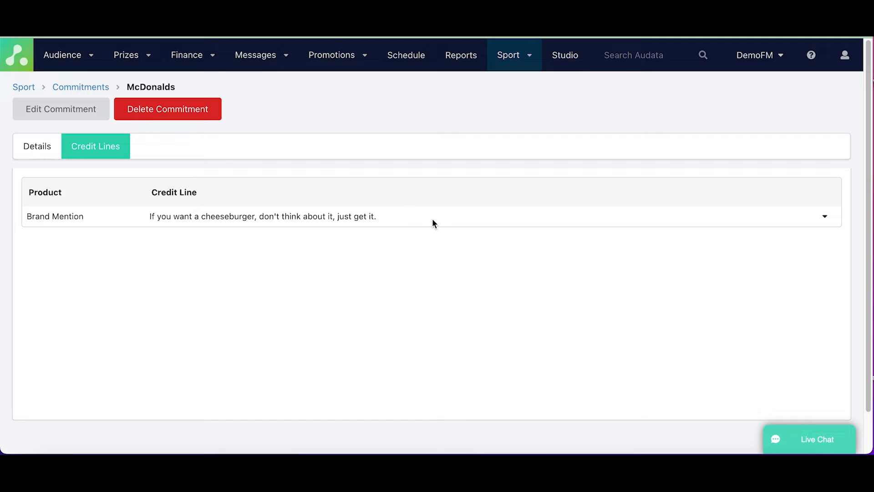
Start a new sport commitment for client Autobarn with campaign NRL 2022 and the Credit product.
click(56, 86)
click(55, 118)
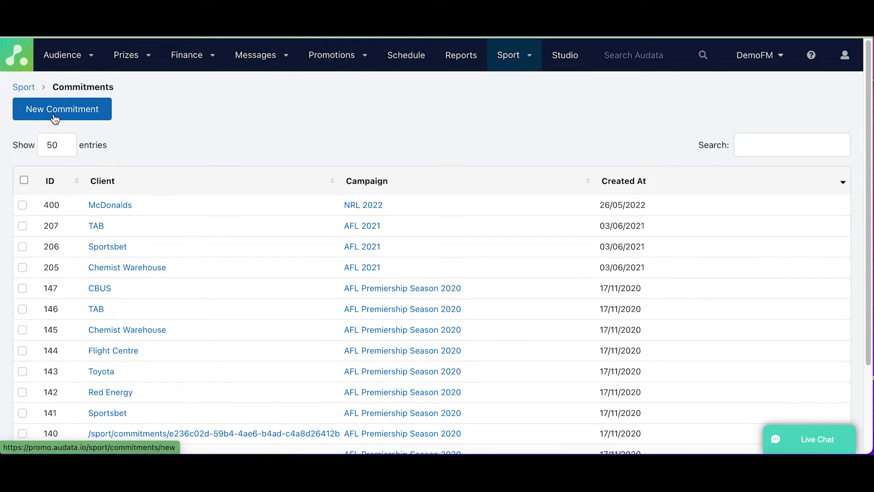
click(73, 179)
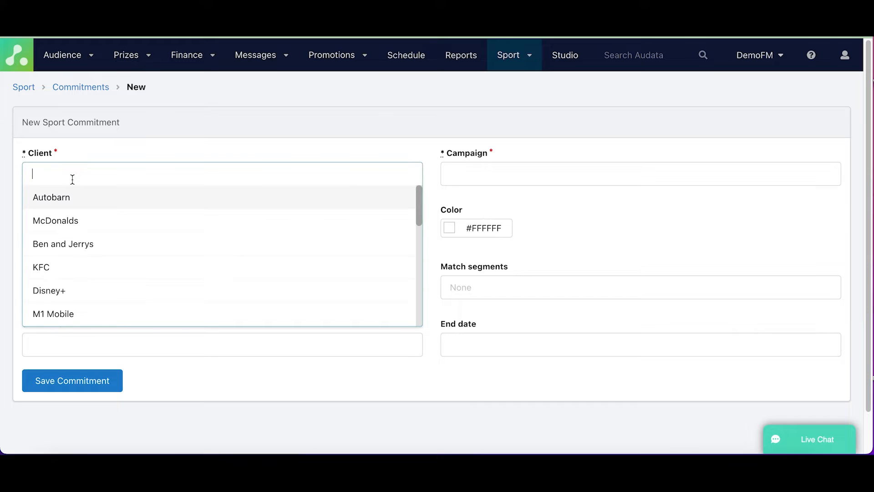
click(78, 202)
click(595, 182)
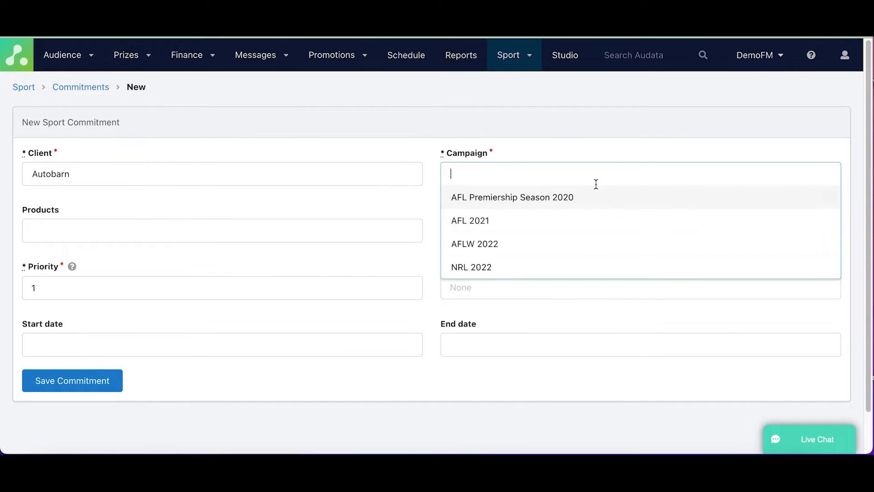
click(549, 272)
click(110, 235)
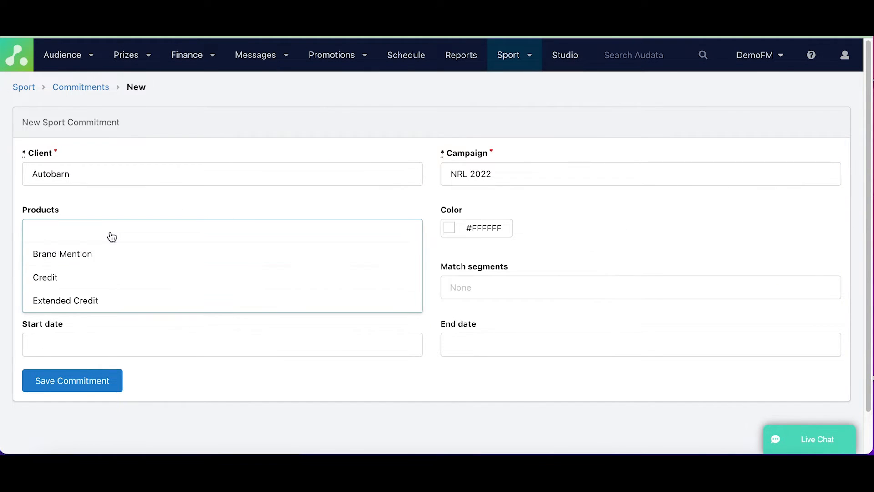
click(96, 272)
Set the Autobarn commitment's color to green, #5EE06F, and assign the In Broadcast match segment.
click(486, 229)
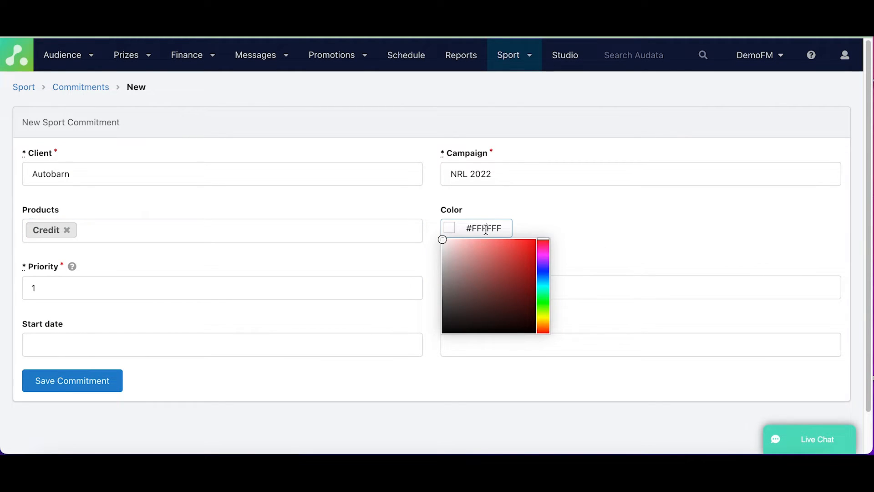
click(543, 300)
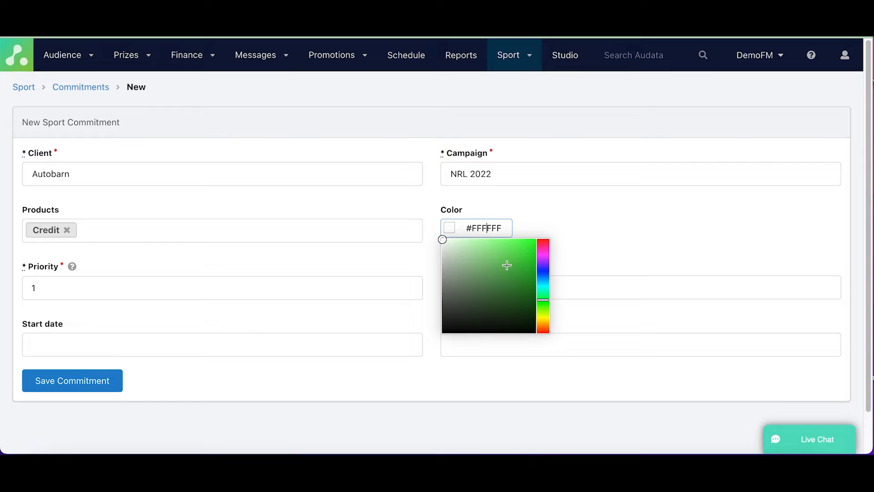
click(496, 250)
click(590, 216)
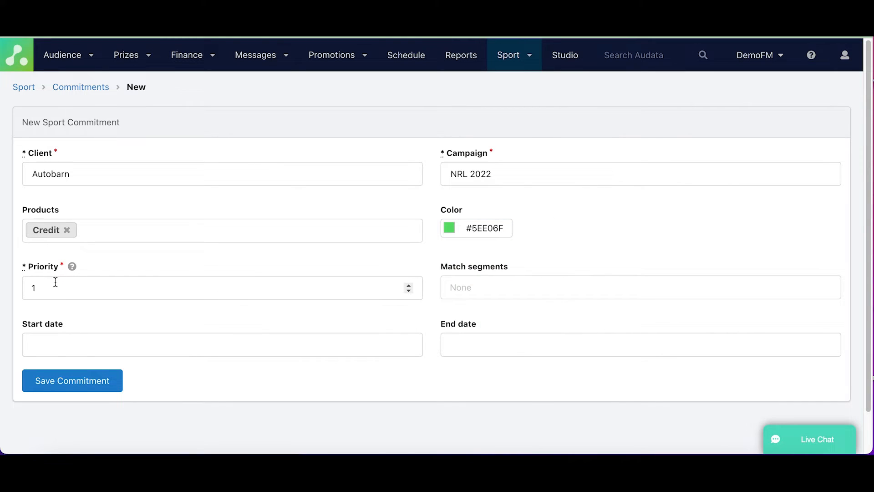
click(534, 295)
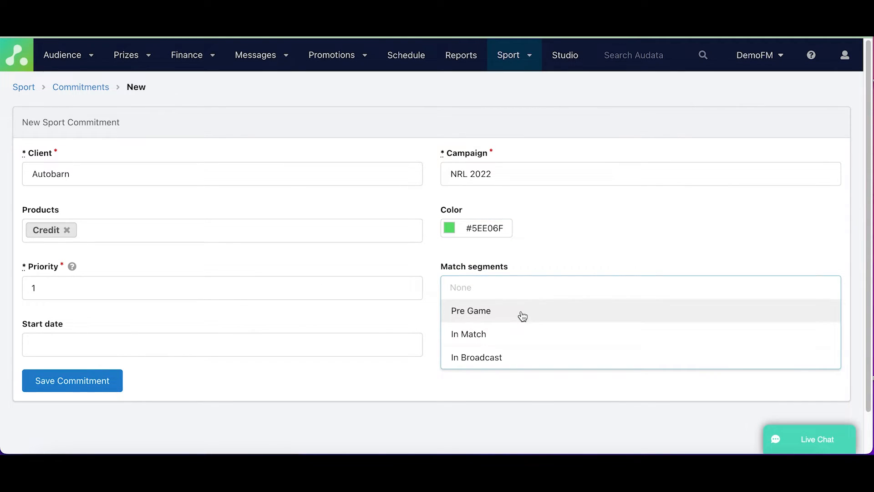
click(507, 356)
Set the Autobarn commitment's start date to 01/01/2022 and end date to 30/11/2022, and save the commitment.
click(238, 342)
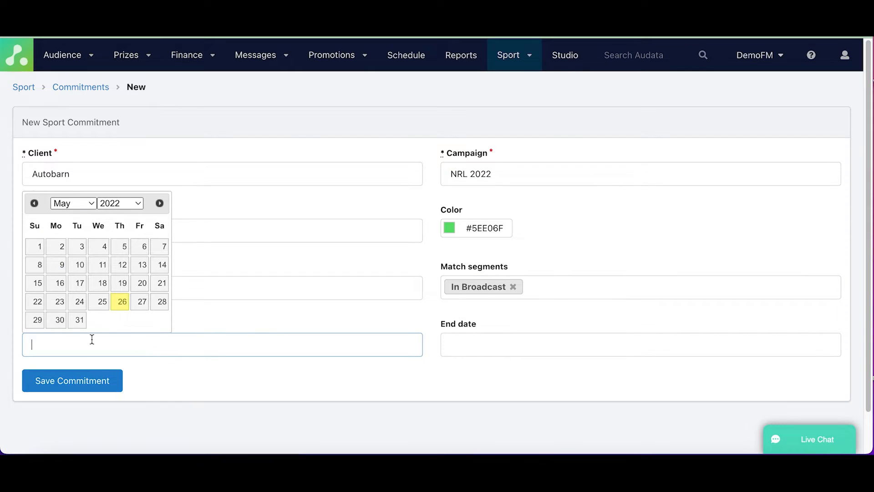
click(68, 205)
click(83, 146)
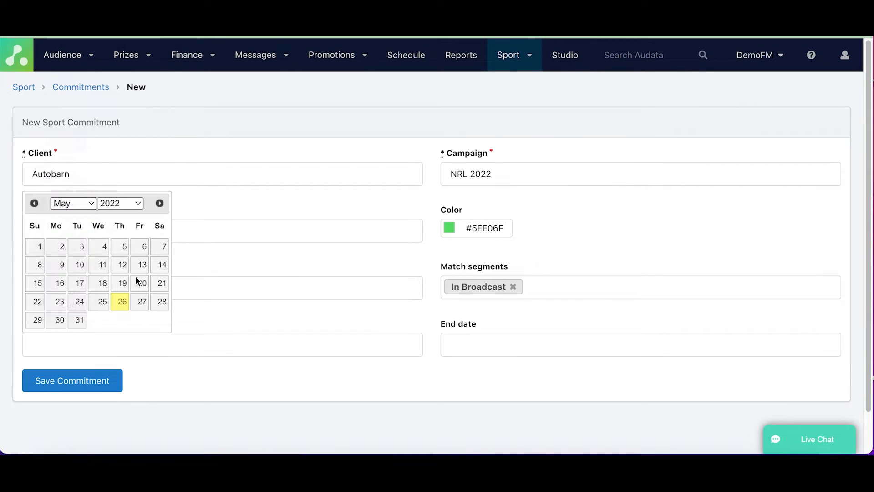
click(161, 246)
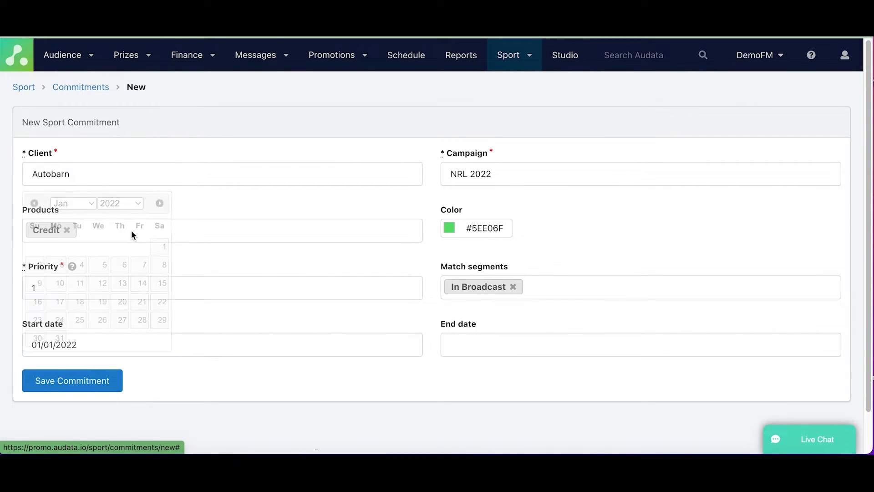
click(530, 343)
click(510, 203)
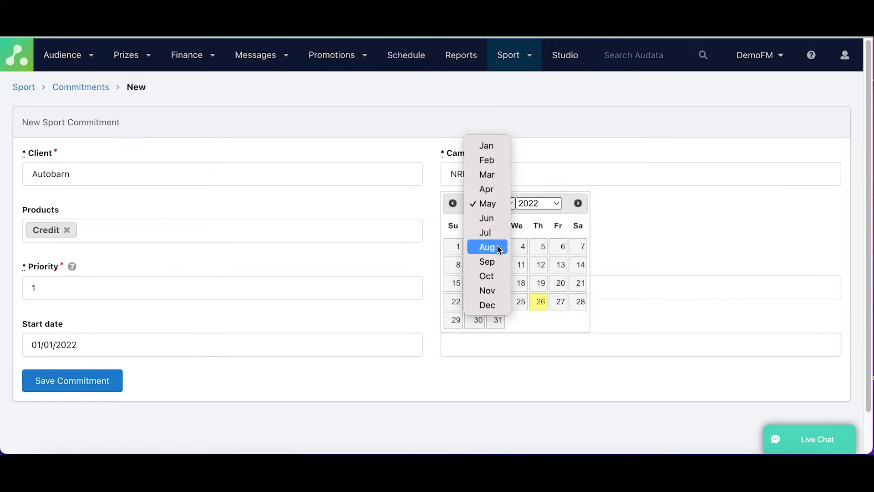
click(487, 291)
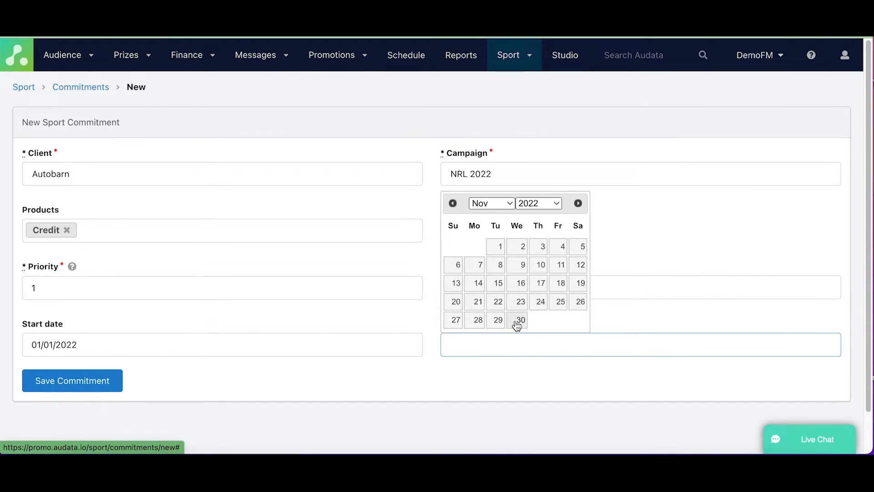
click(516, 320)
click(80, 386)
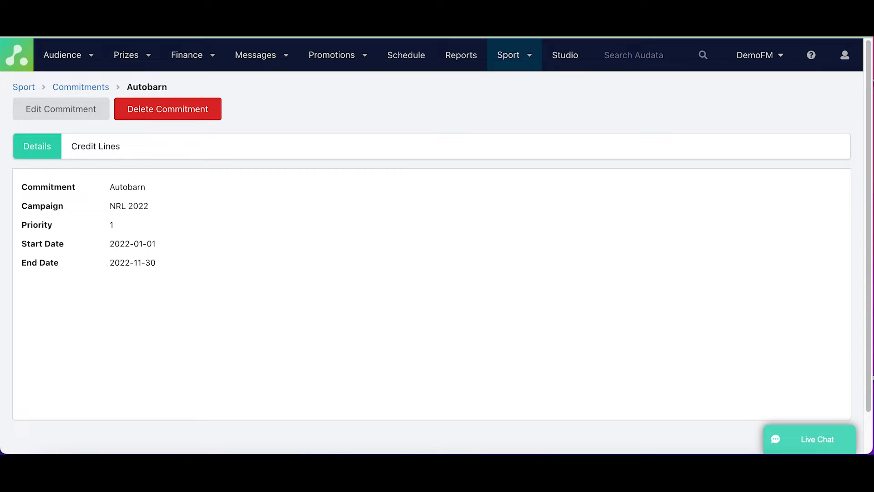
Open the sport match screen with the game clock controls and switch its campaign to NRL 2022.
click(529, 57)
mouse_move(508, 68)
click(517, 185)
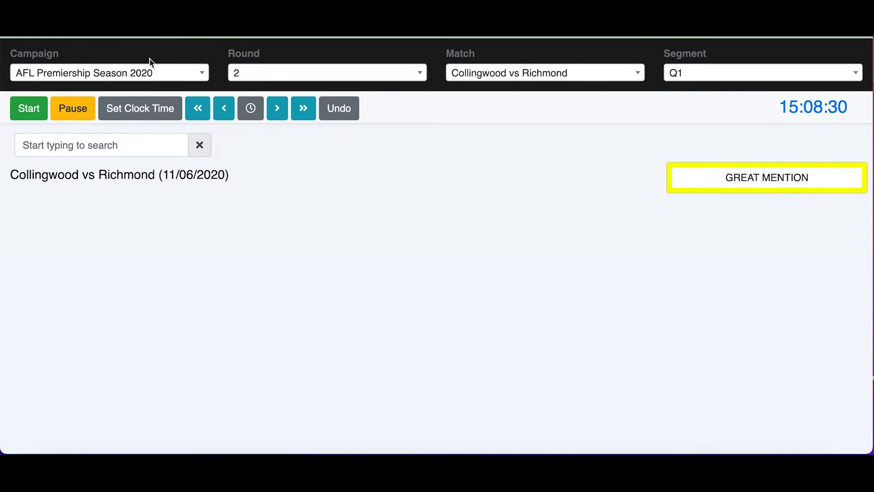
click(201, 74)
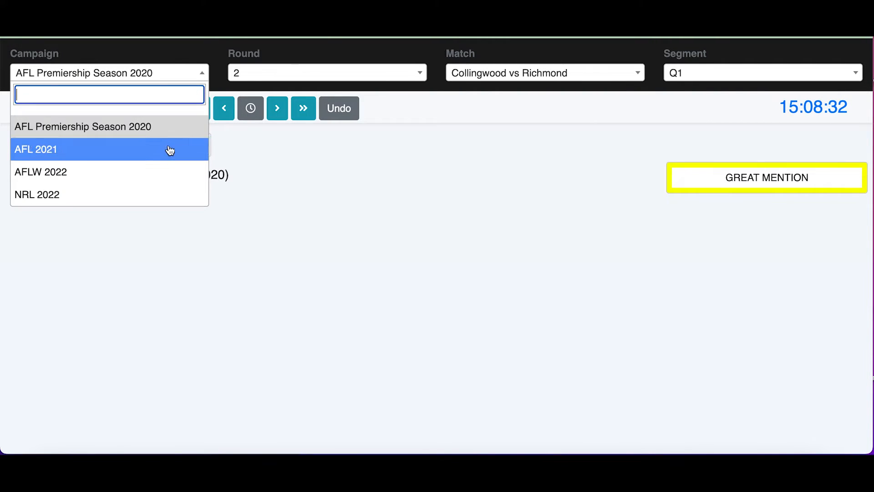
click(159, 194)
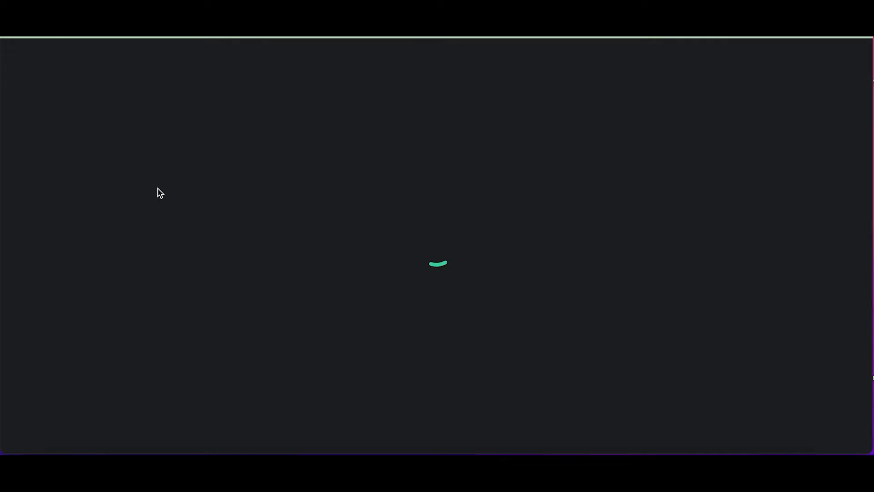
Choose round 8, the Bulldogs vs Roosters match and the In Broadcast segment.
click(362, 75)
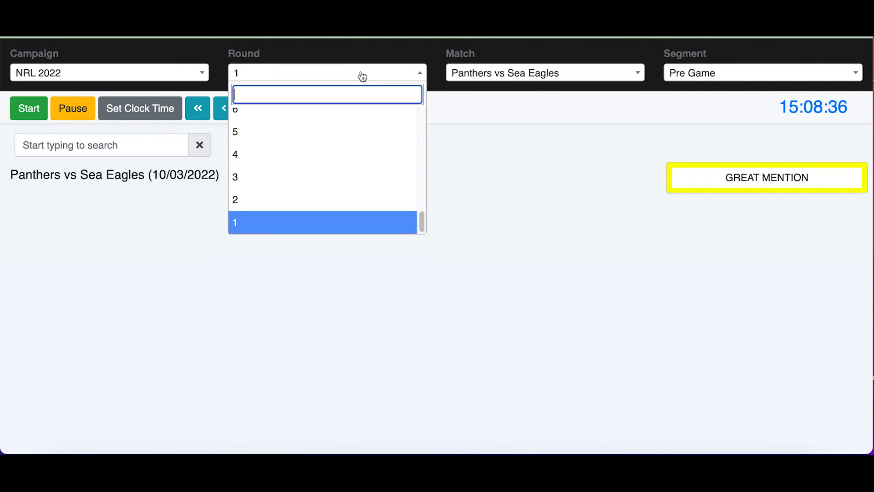
scroll(345, 160, up, 3)
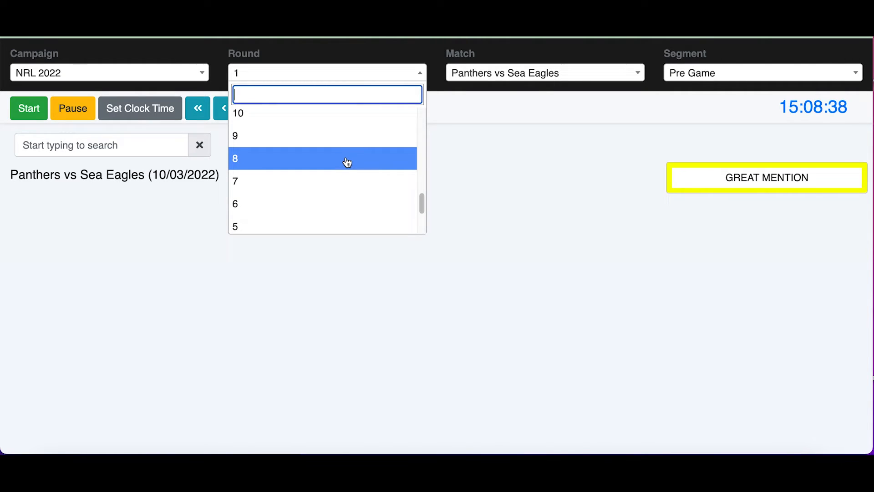
click(347, 160)
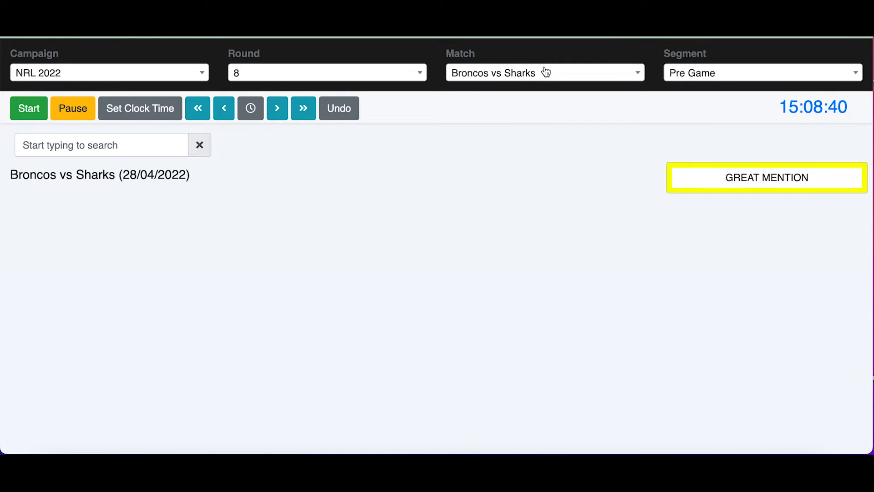
click(544, 74)
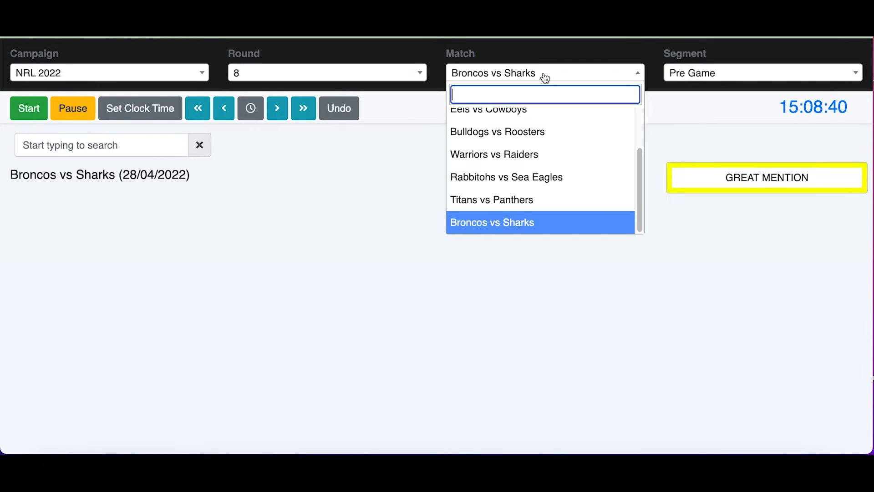
click(539, 133)
click(720, 77)
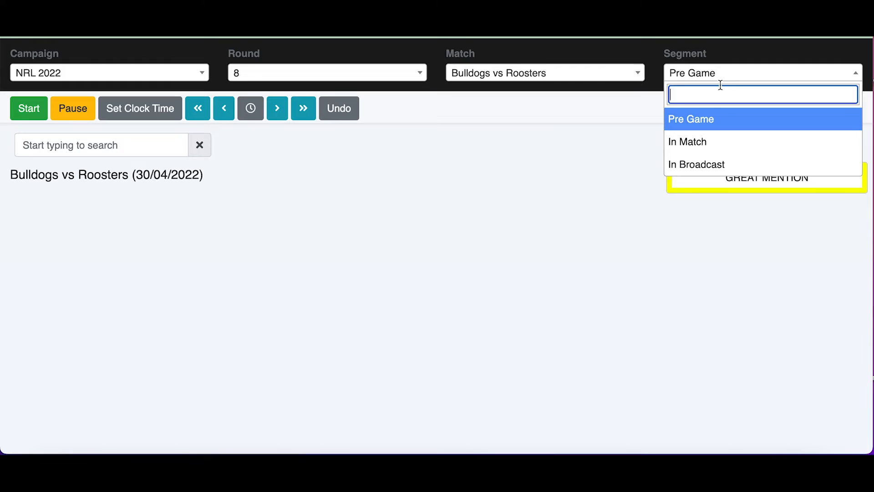
click(729, 172)
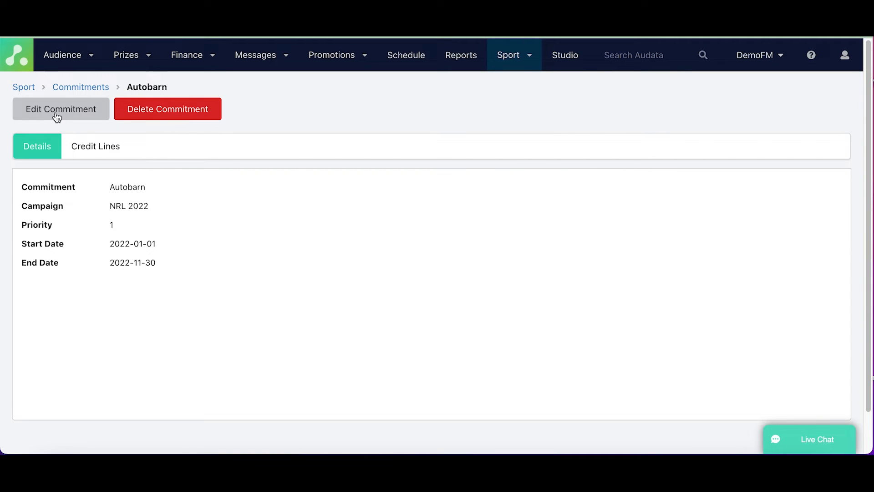
Start another new sport commitment for the client Autobarn with the product Credit.
click(57, 114)
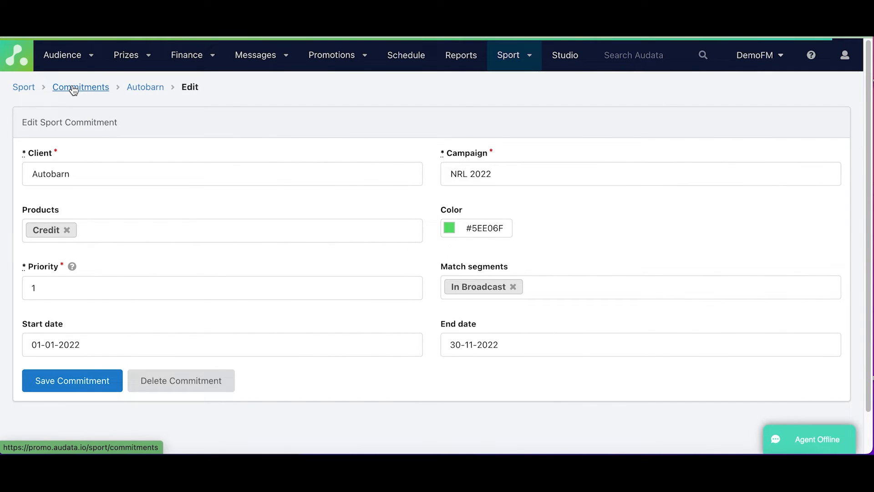
click(74, 88)
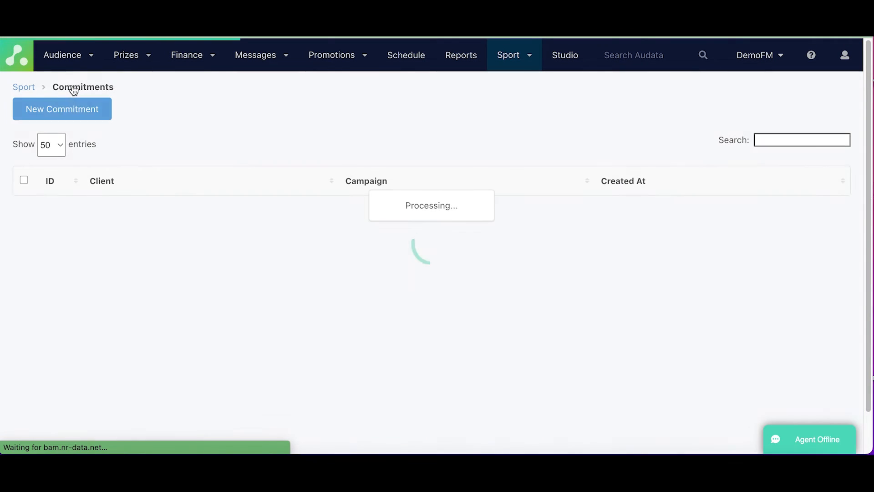
click(80, 113)
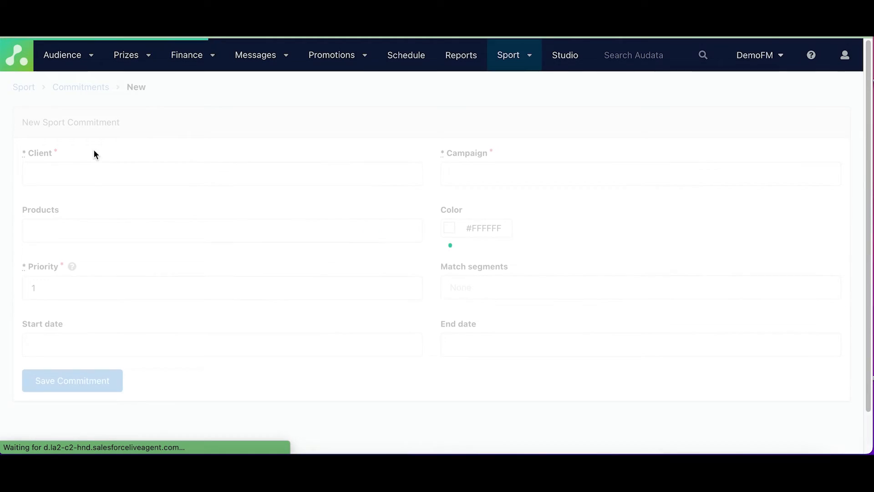
click(117, 181)
click(121, 199)
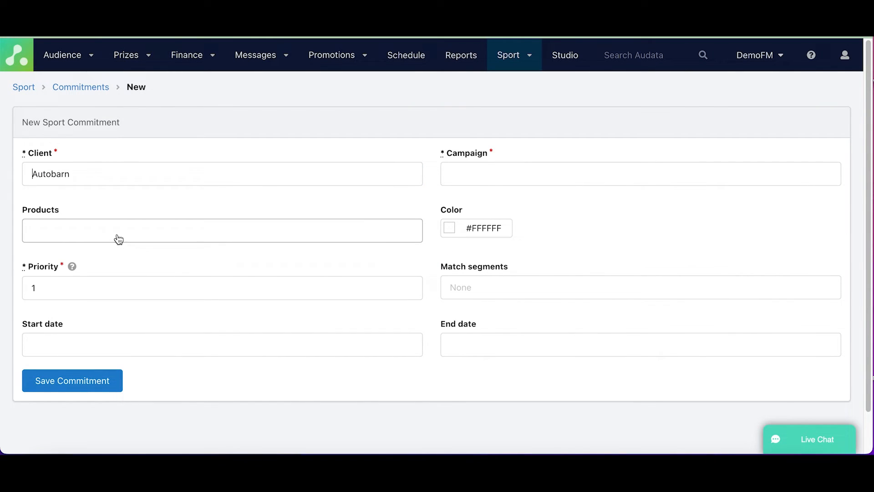
click(118, 235)
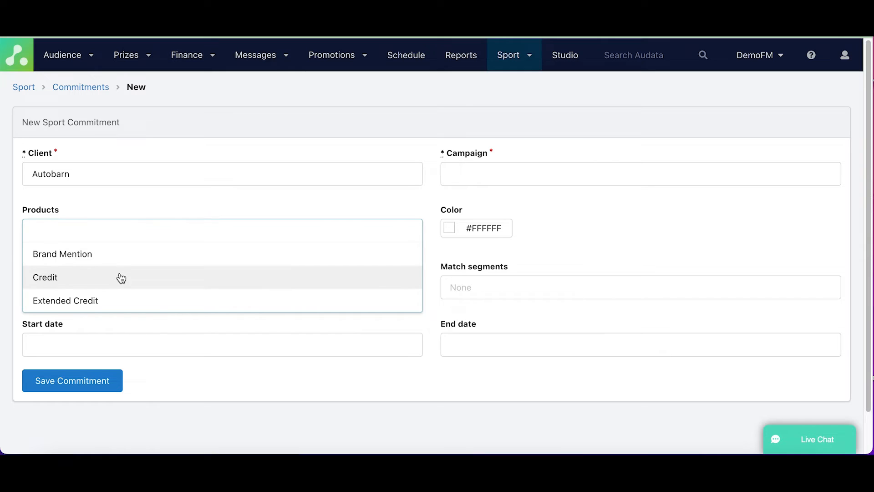
click(121, 278)
Assign the new Autobarn Credit commitment to the NRL 2022 campaign and set its color to green, #3DCC76.
click(523, 174)
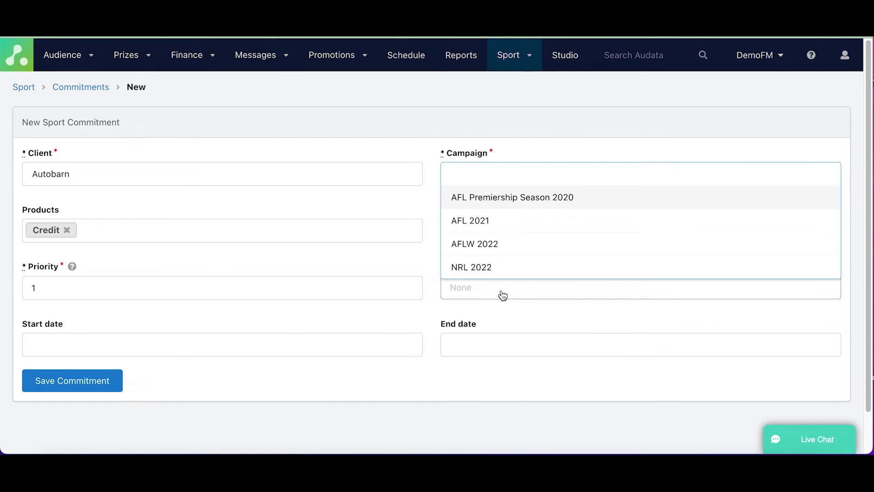
click(520, 268)
click(449, 227)
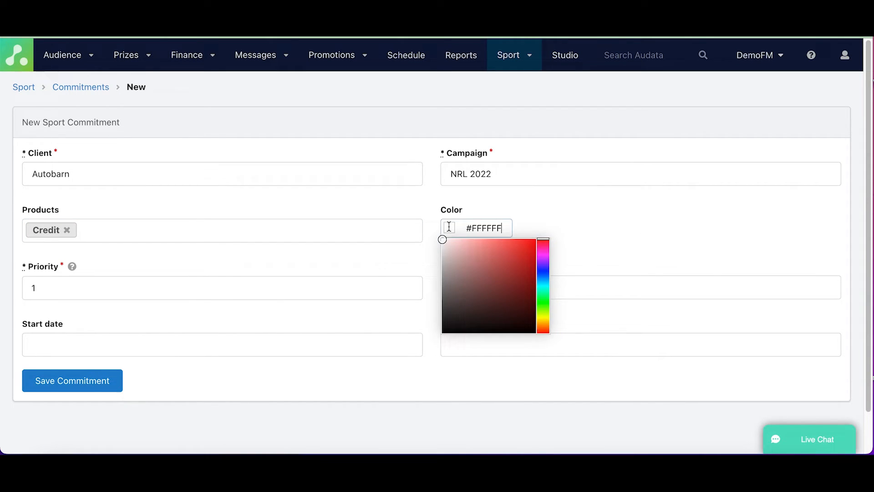
click(547, 295)
click(506, 271)
click(507, 257)
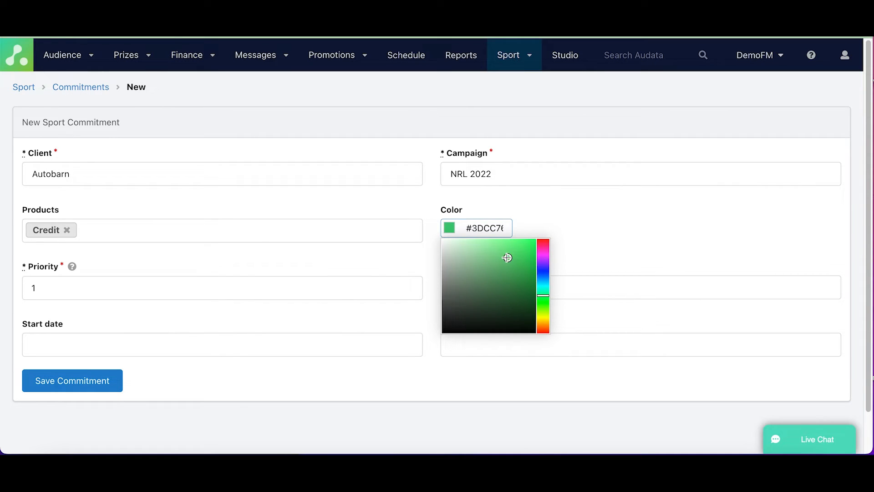
click(549, 217)
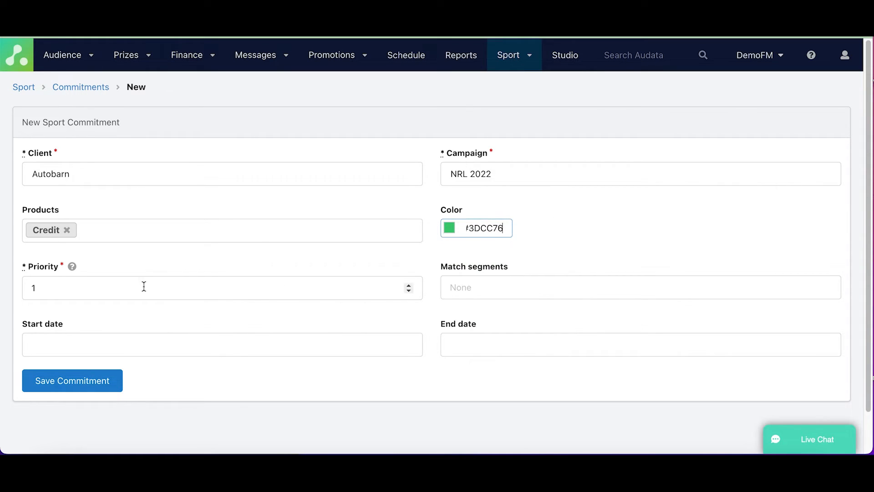
Assign the In Broadcast match segment to the Autobarn Credit commitment and save it without start and end dates.
click(513, 293)
click(500, 356)
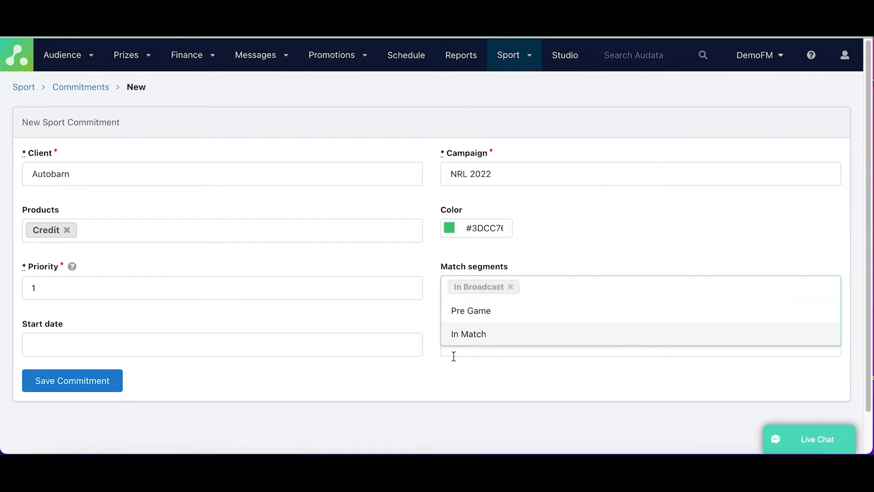
click(190, 334)
click(133, 367)
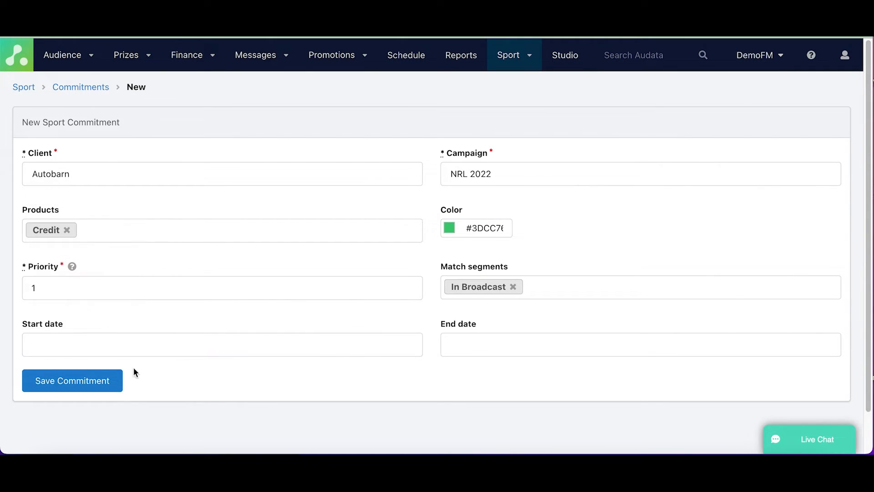
click(73, 387)
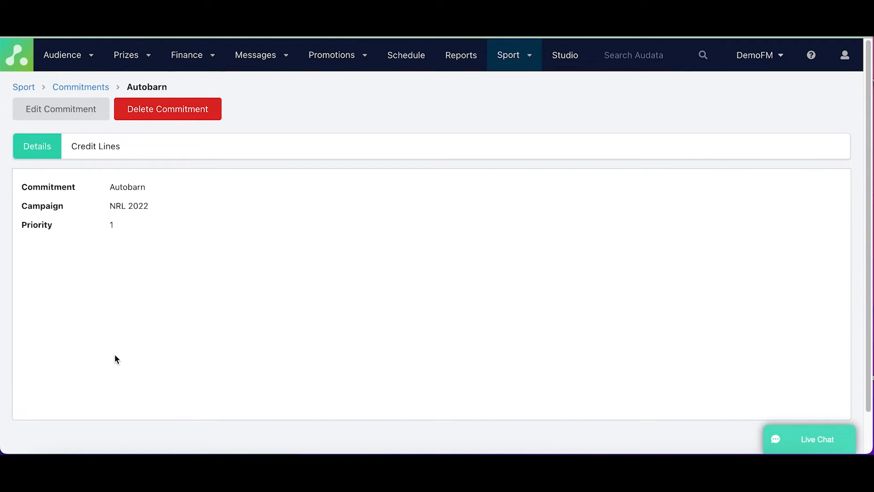
Start another new sport commitment for the client Autobarn with the product Extended Credit.
click(75, 89)
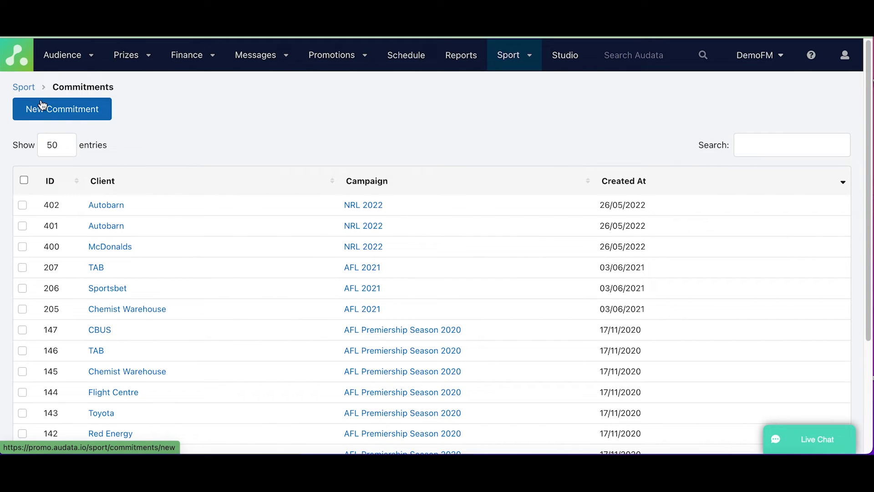
click(42, 106)
click(57, 172)
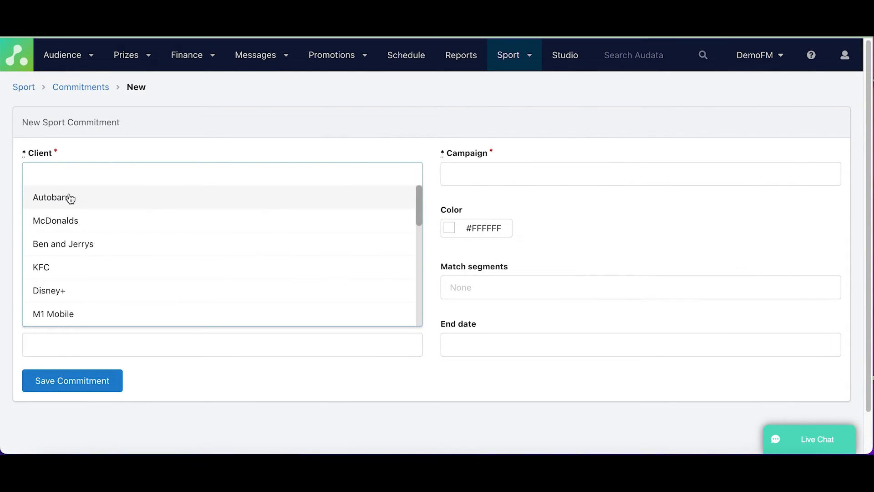
click(70, 198)
click(70, 231)
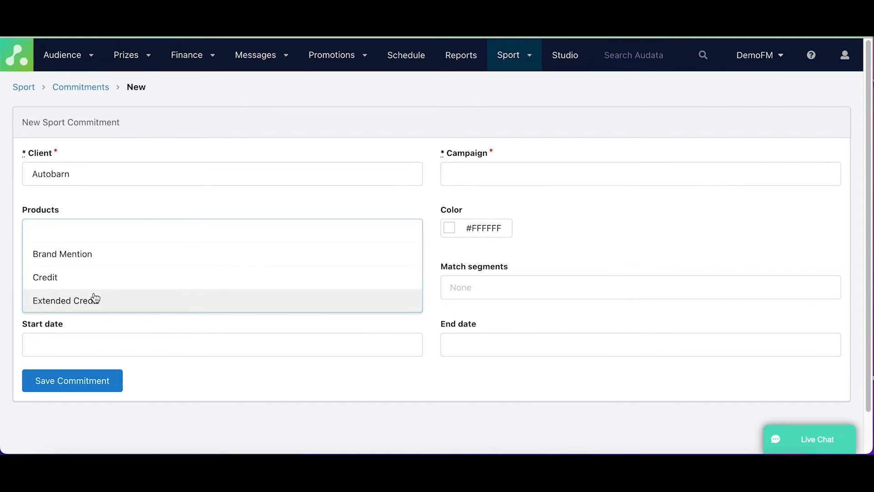
click(95, 299)
Assign the Autobarn Extended Credit commitment to the NRL 2022 campaign and set its color to green, #4CBF7A.
click(528, 173)
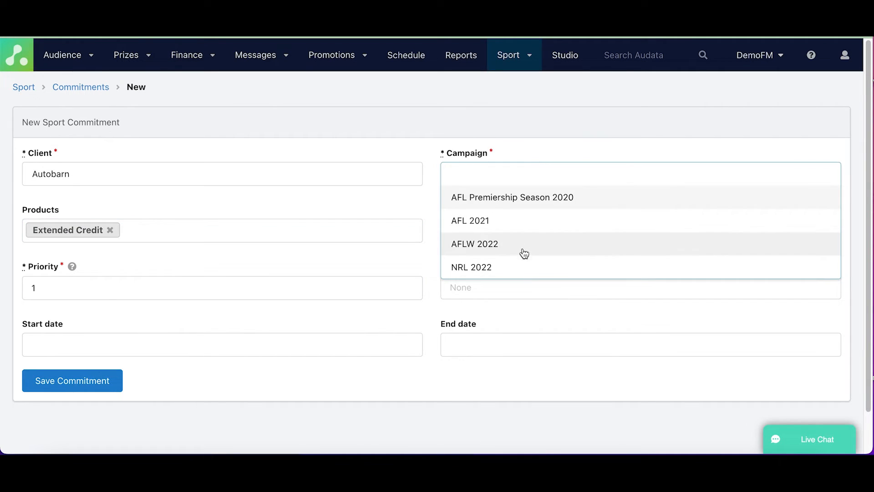
click(518, 267)
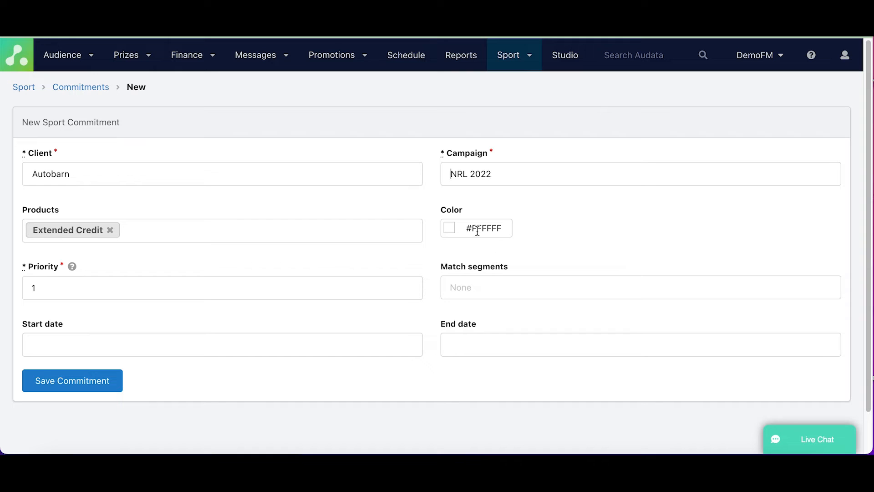
click(474, 229)
click(542, 296)
click(498, 262)
click(577, 214)
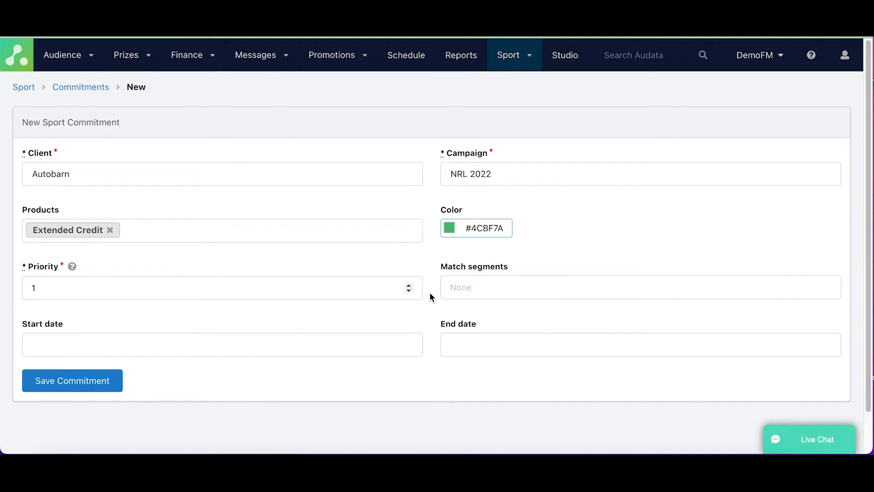
Assign the In Broadcast match segment to the Autobarn Extended Credit commitment and save it.
click(483, 289)
click(492, 358)
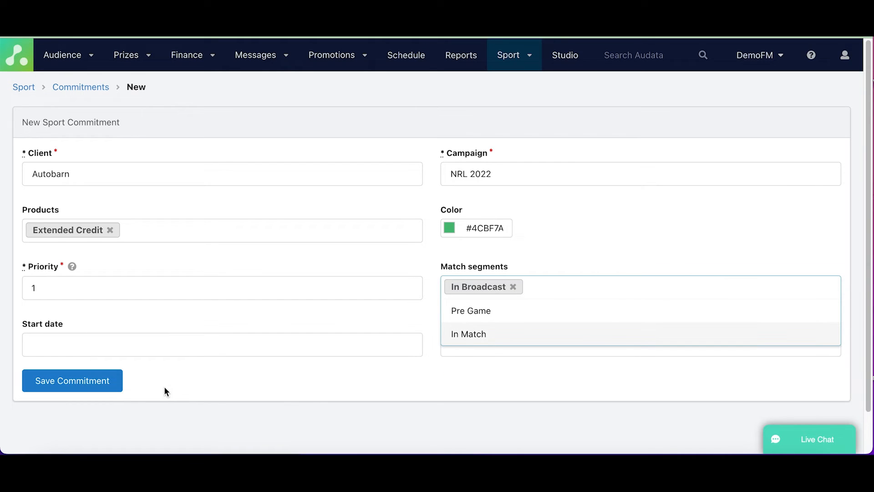
click(72, 380)
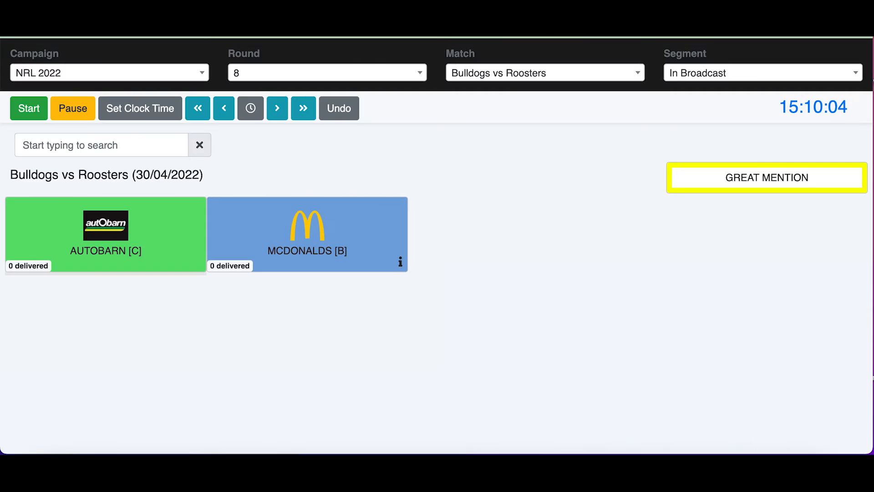
Reload the match screen with the new commitments and record a delivery for the #3DCC76 green Autobarn Credit commitment.
key(super+r)
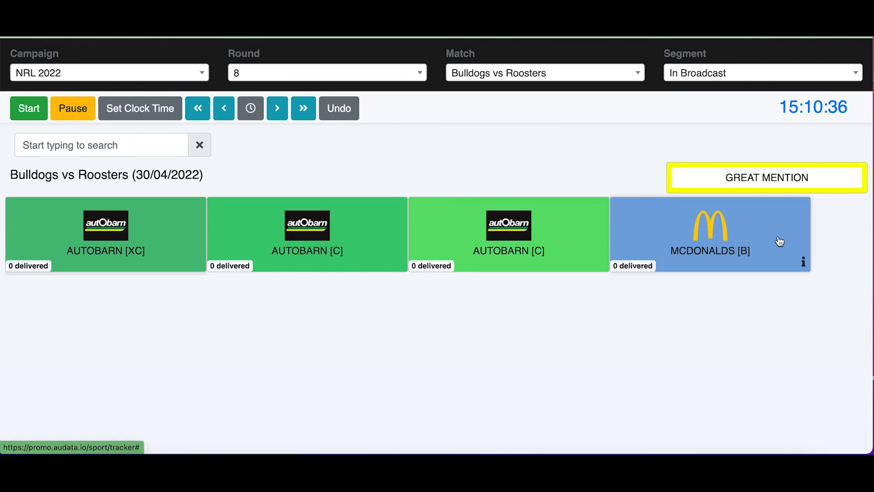
click(373, 236)
mouse_move(804, 264)
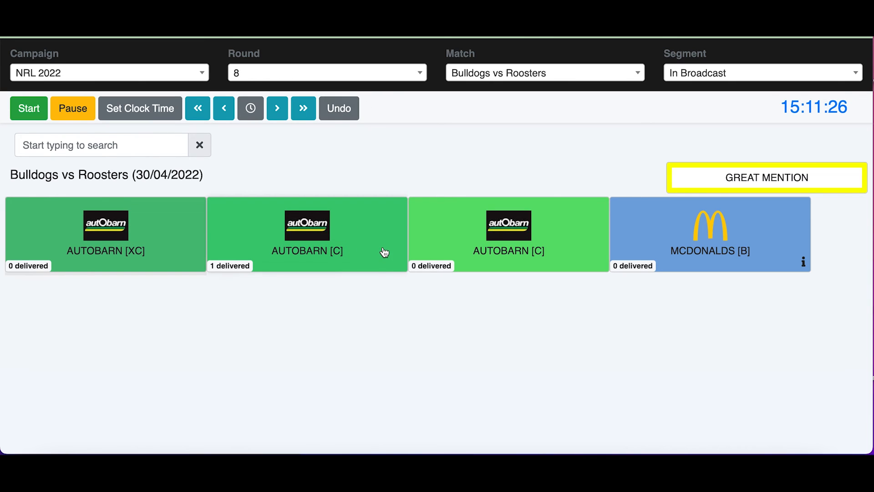
Record a credit for the brightest green Autobarn commitment, undoing and re-recording it, and mark it as a great mention.
click(485, 249)
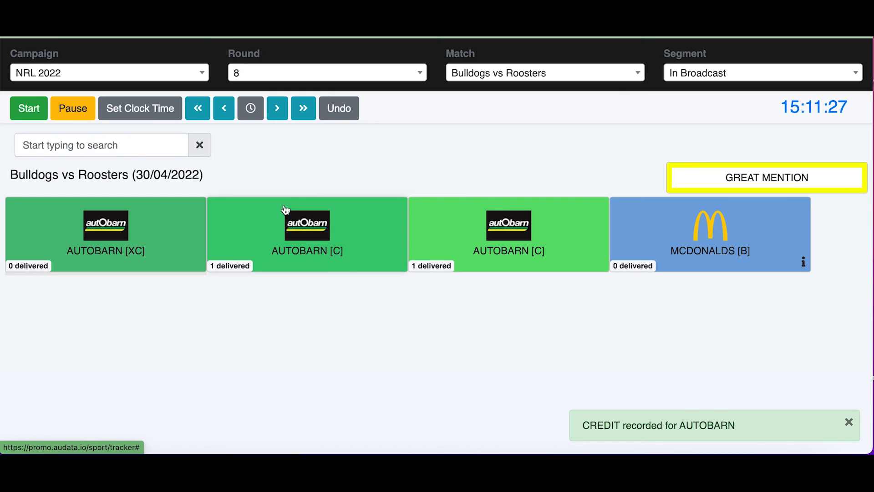
click(351, 111)
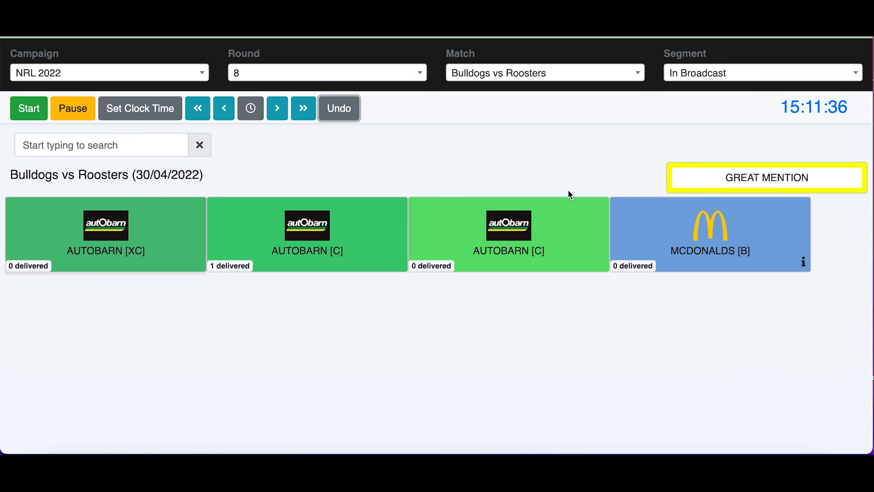
click(446, 240)
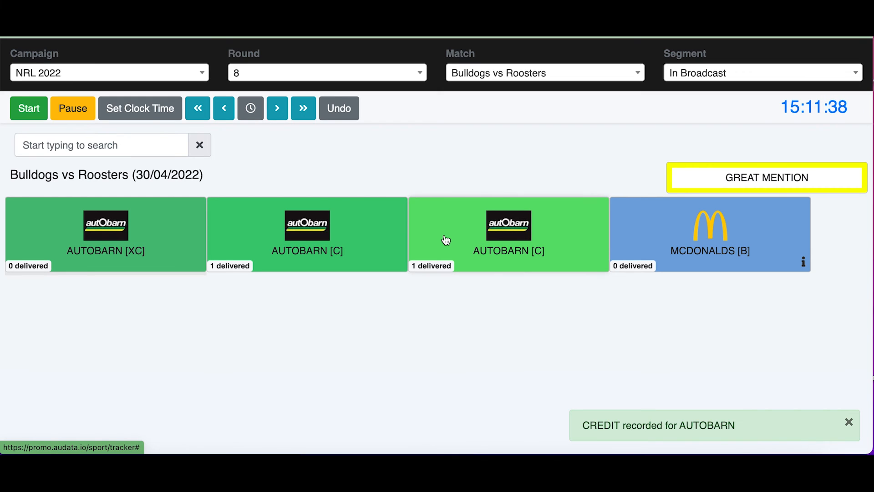
click(755, 173)
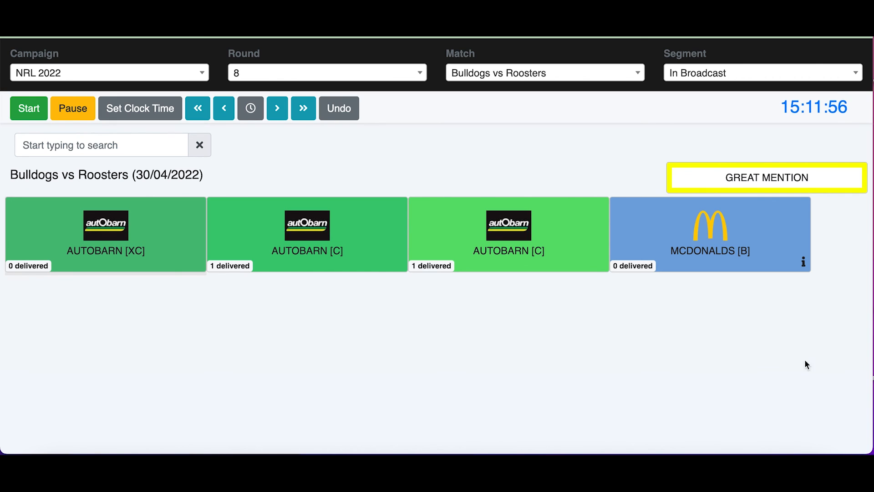
Search the match screen's commitments for "mc" and clear the search.
text(mc)
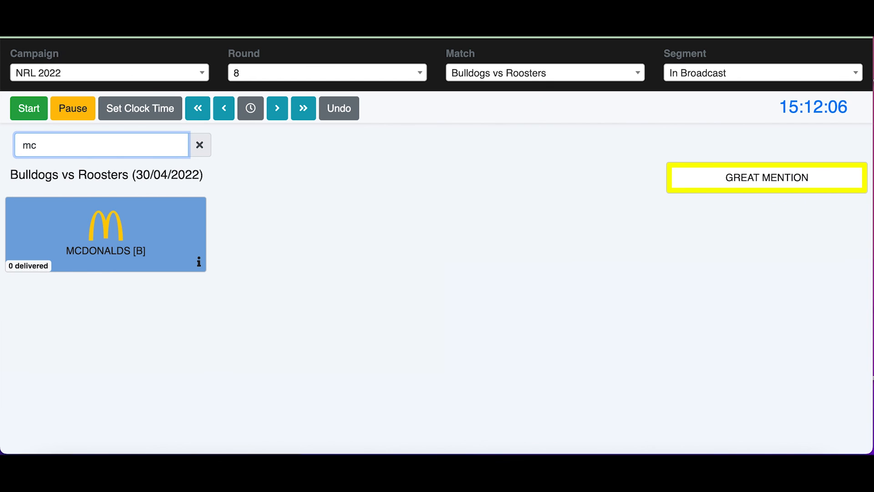
key(BackSpace)
key(BackSpace)
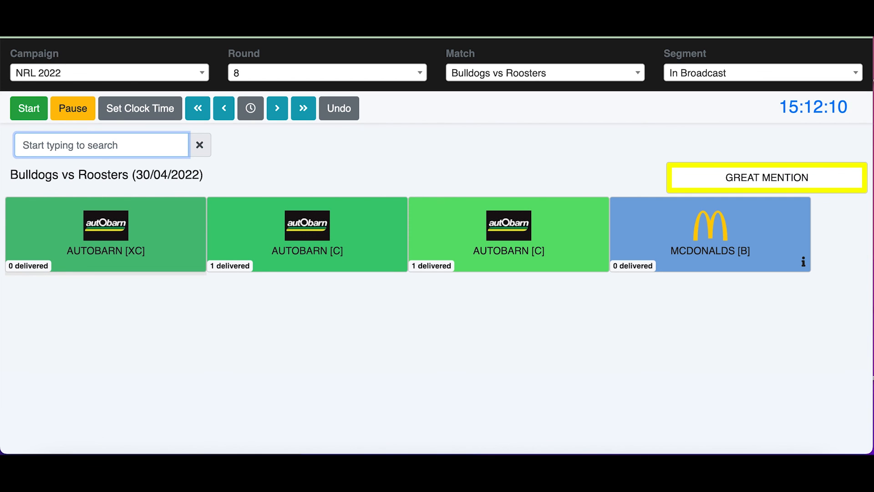